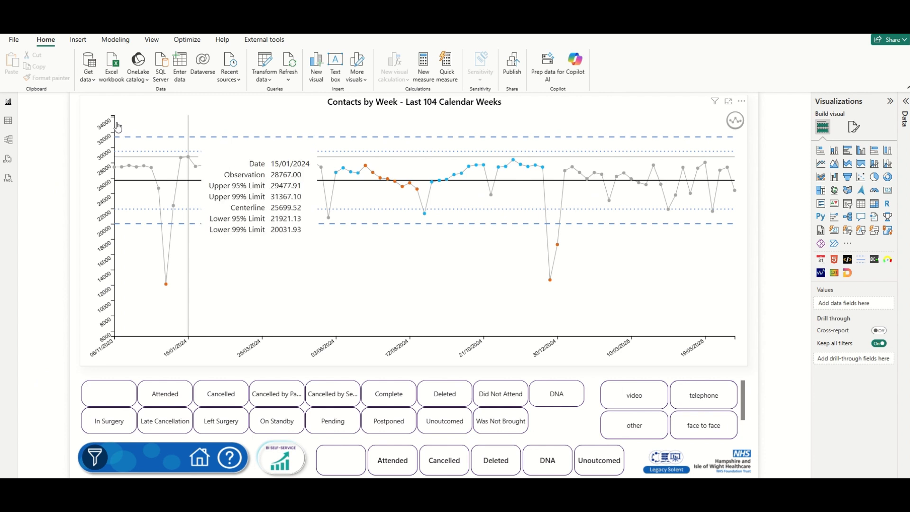
Show the Bookmarks and Selection panes and select the top Contact Outcome slicer.
{"action": "left_click", "coordinate": [152, 41]}
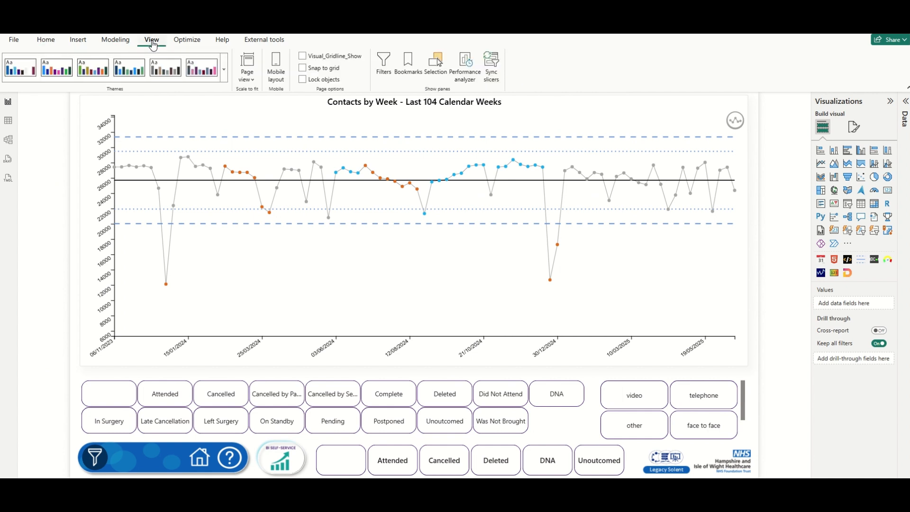
{"action": "left_click", "coordinate": [408, 69]}
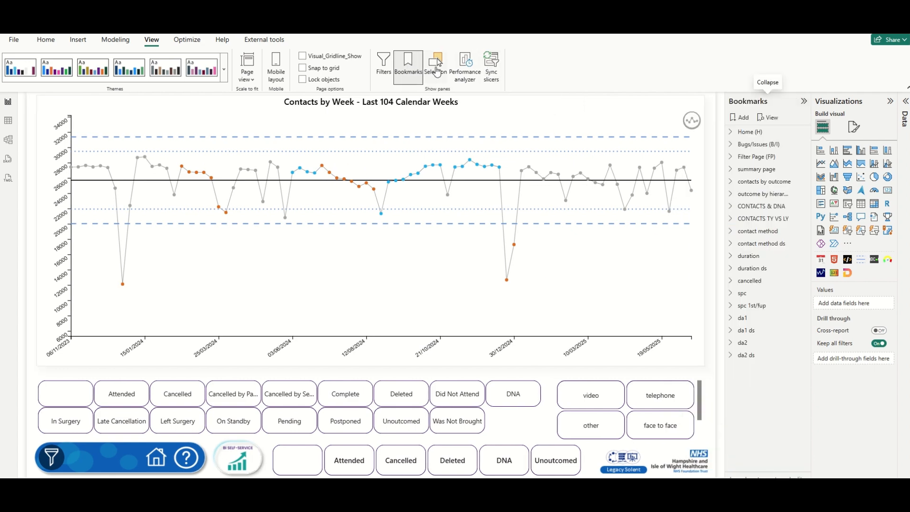
{"action": "left_click", "coordinate": [436, 70]}
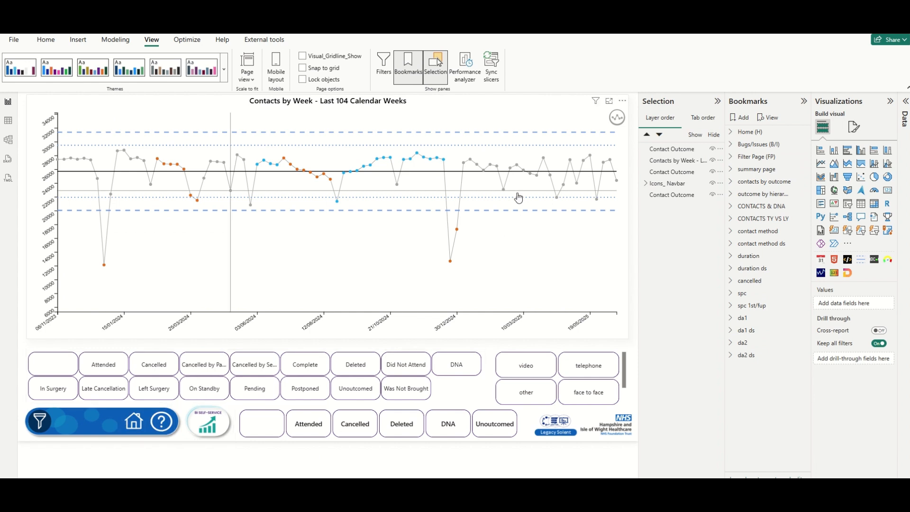
{"action": "left_click", "coordinate": [666, 150]}
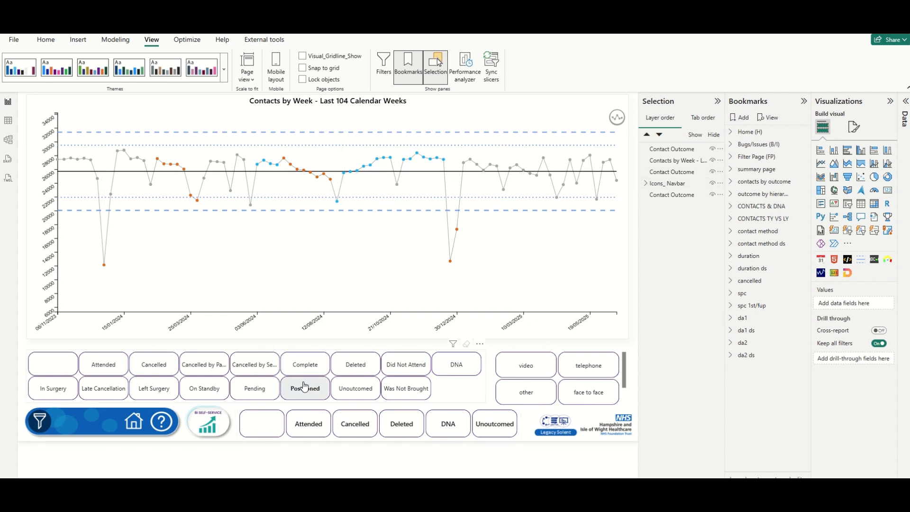
{"action": "left_click", "coordinate": [646, 184]}
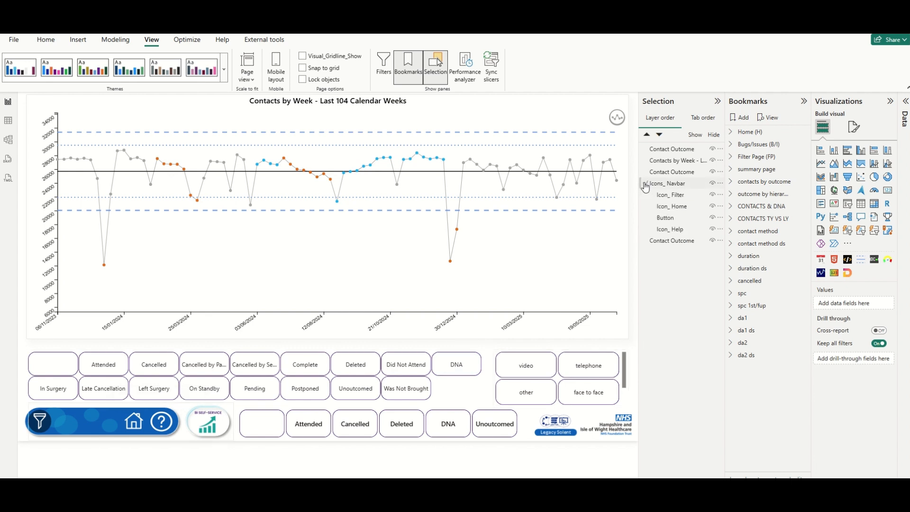
{"action": "left_click", "coordinate": [673, 199]}
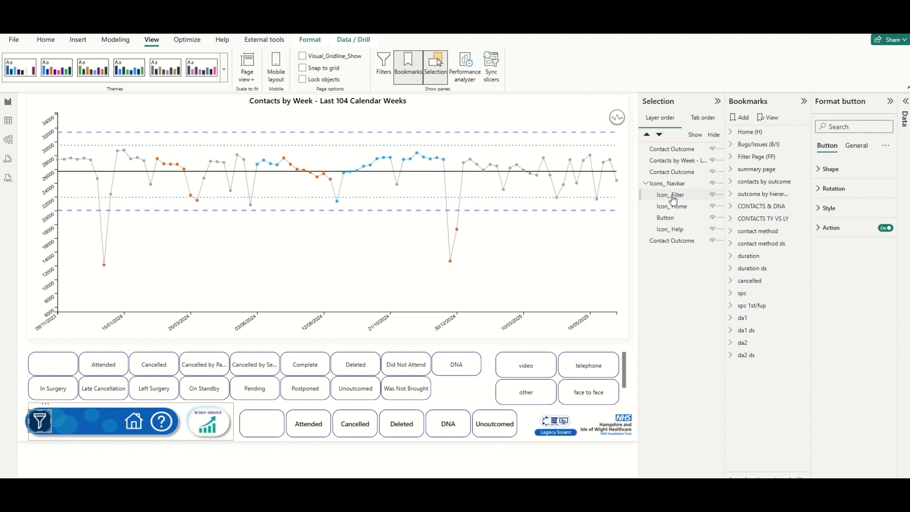
{"action": "left_click", "coordinate": [672, 207]}
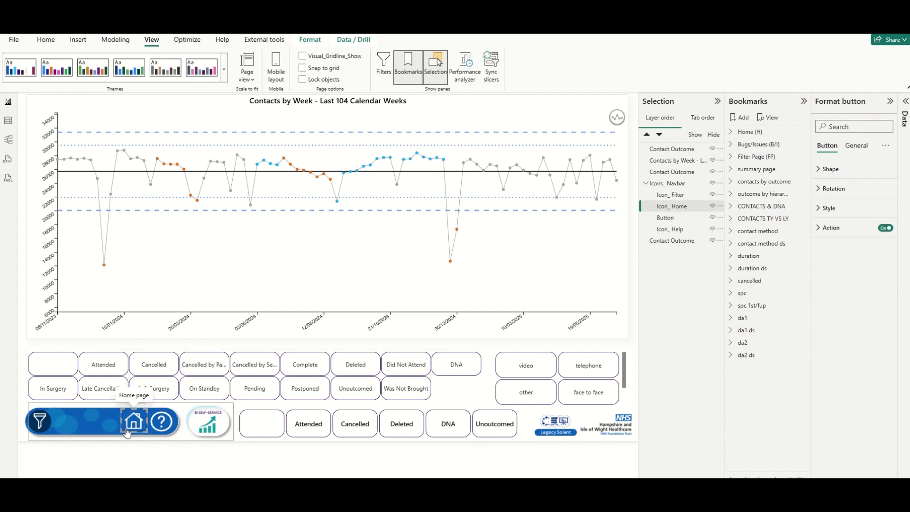
{"action": "left_click", "coordinate": [672, 219]}
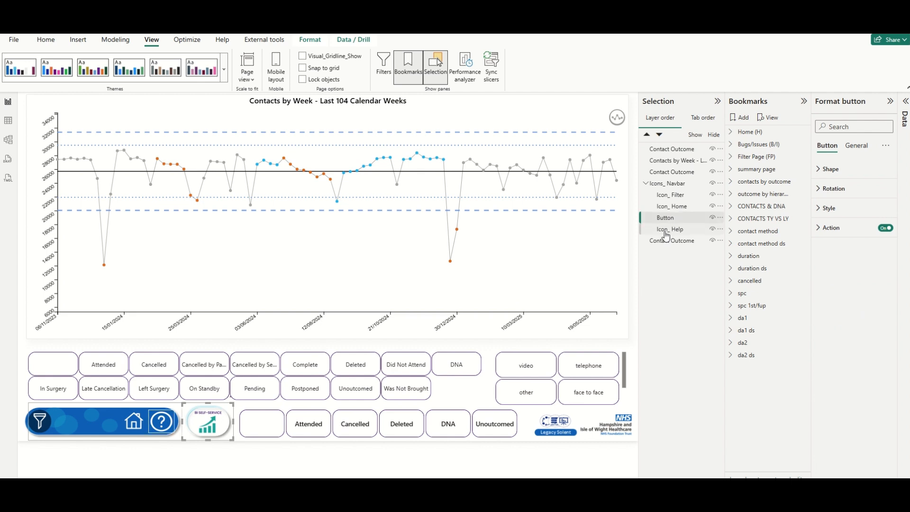
{"action": "left_click", "coordinate": [666, 231]}
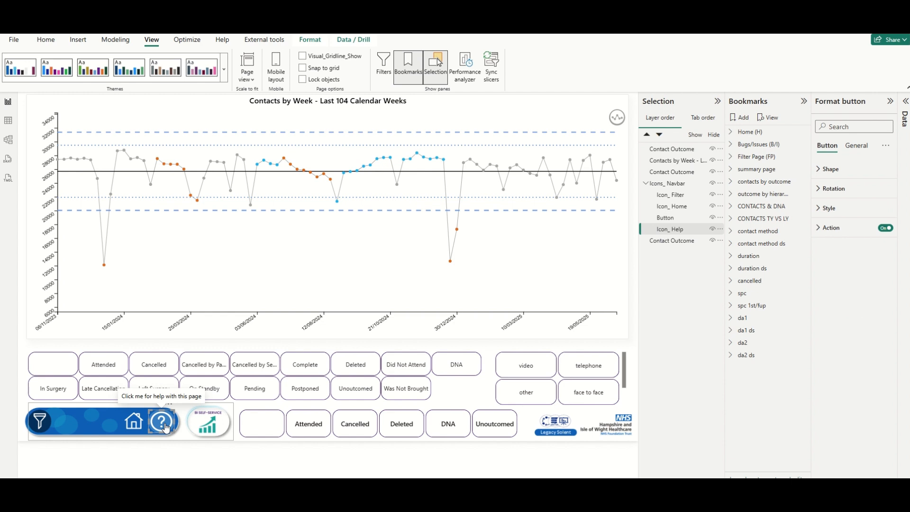
{"action": "left_click", "coordinate": [646, 183]}
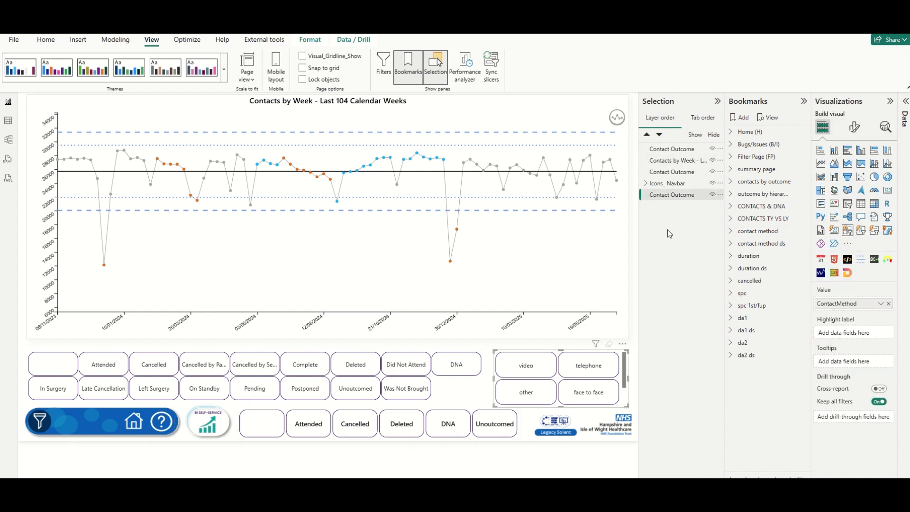
Group the Contacts by Week chart and the Contact Outcome slicers into one layer.
{"action": "left_click", "coordinate": [690, 171], "text": "ctrl"}
{"action": "left_click", "coordinate": [686, 161], "text": "ctrl"}
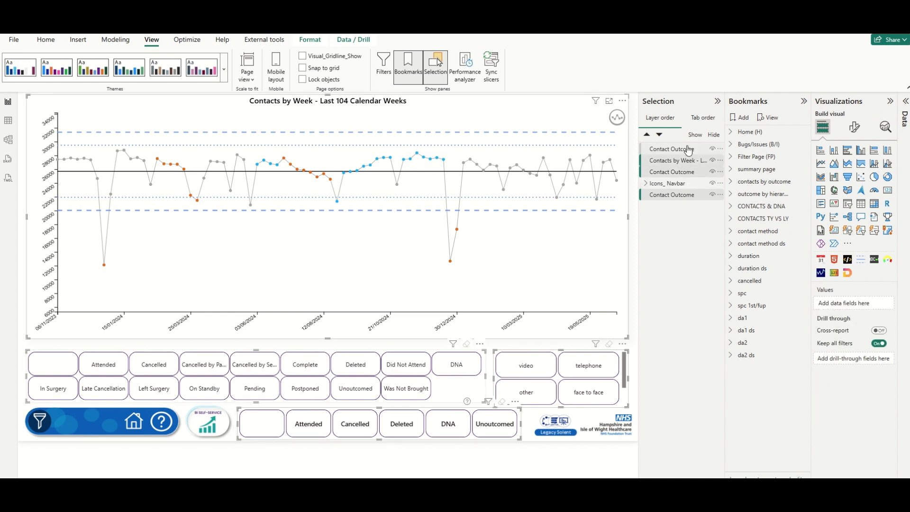
{"action": "left_click", "coordinate": [687, 150], "text": "ctrl"}
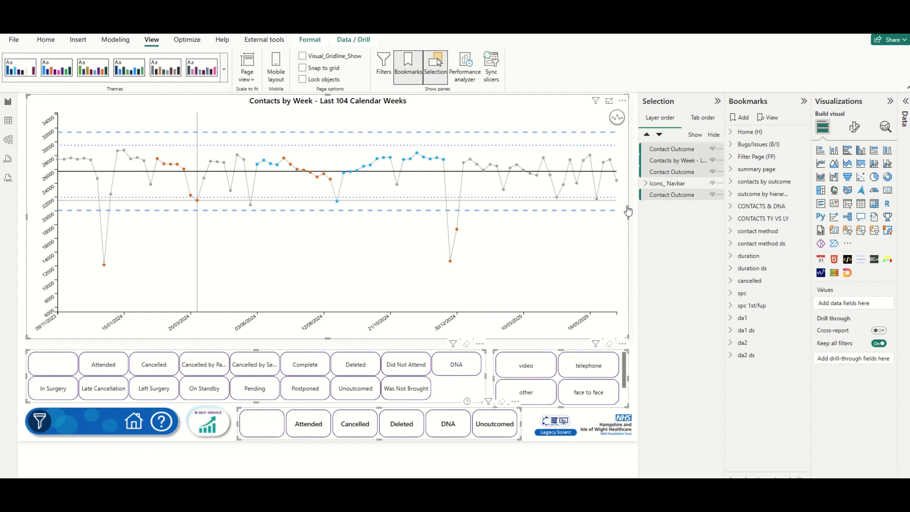
{"action": "right_click", "coordinate": [671, 153]}
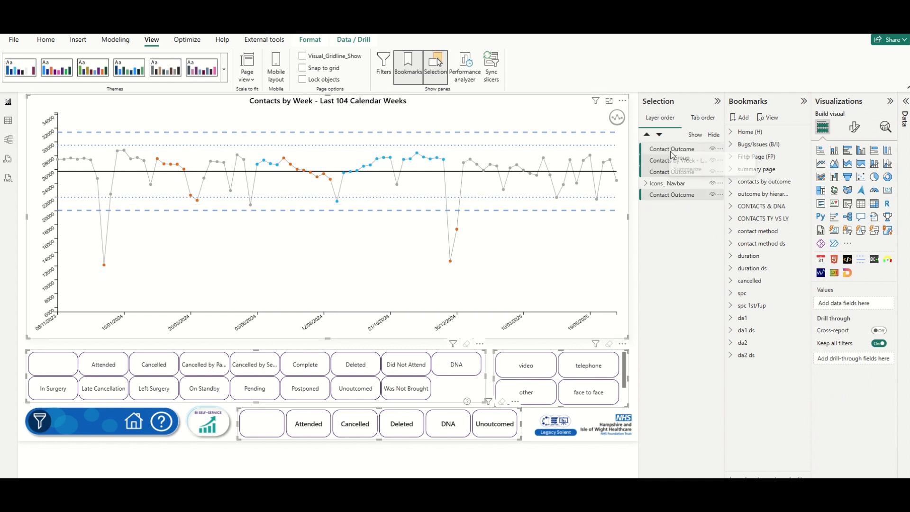
{"action": "mouse_move", "coordinate": [704, 162]}
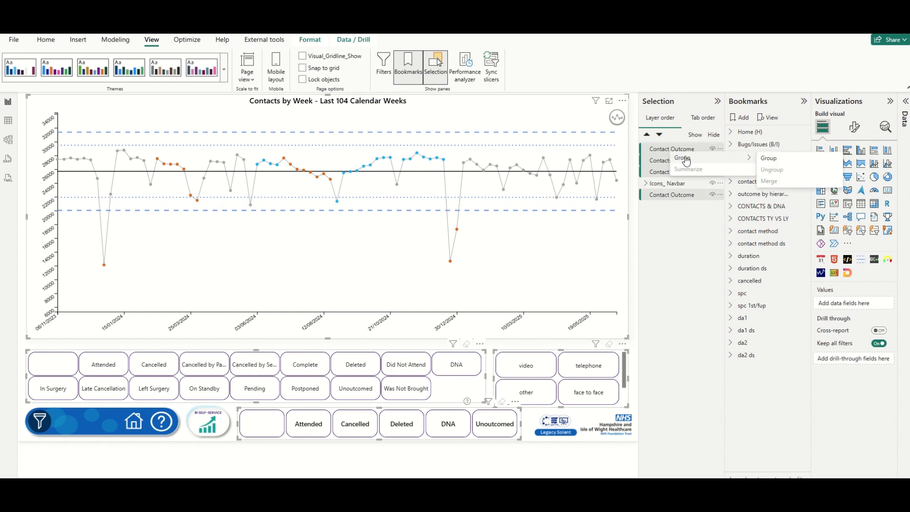
{"action": "left_click", "coordinate": [768, 158]}
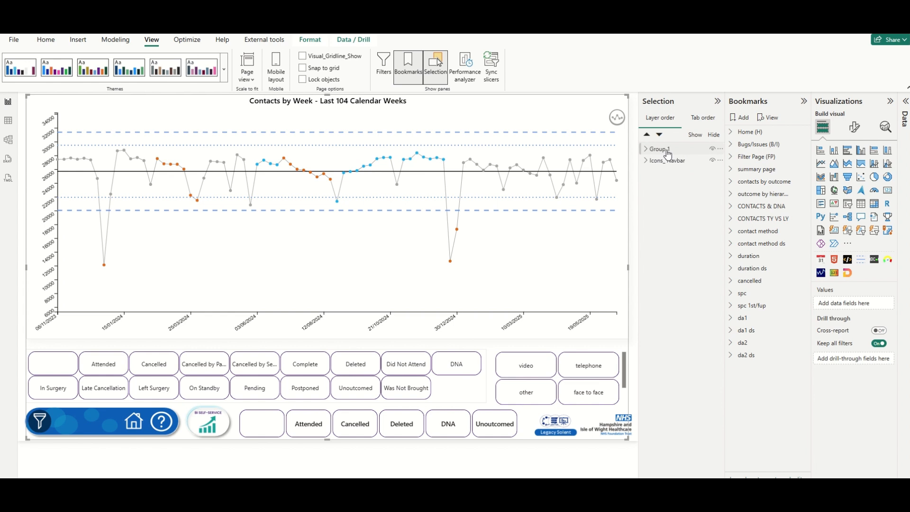
Rename the new Group 1 layer to Content.
{"action": "double_click", "coordinate": [667, 151]}
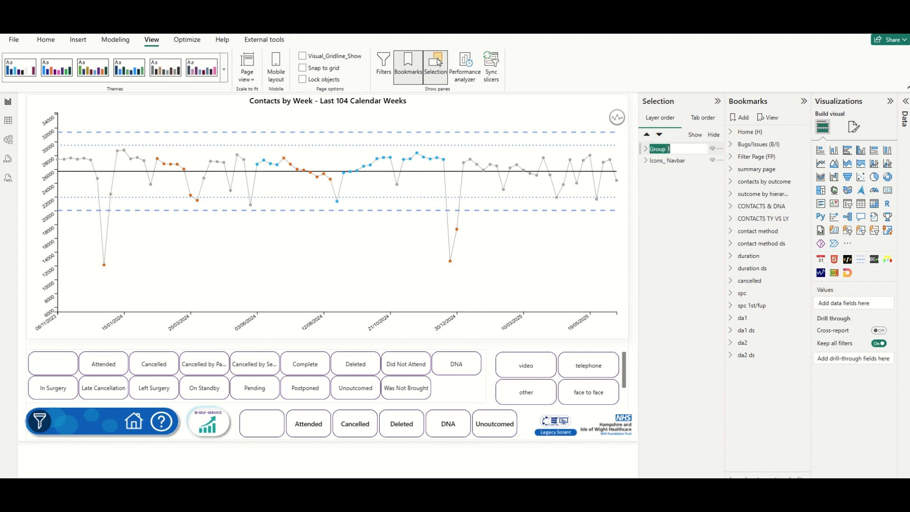
{"action": "key", "text": "BackSpace"}
{"action": "type", "text": "Content"}
{"action": "key", "text": "Return"}
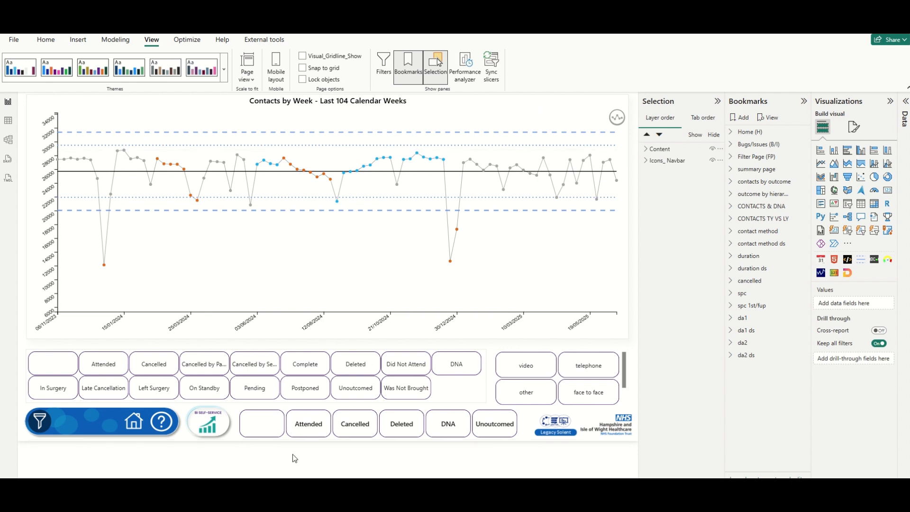
Add a new bookmark and turn off its Data option.
{"action": "left_click", "coordinate": [742, 119]}
{"action": "left_click", "coordinate": [802, 369]}
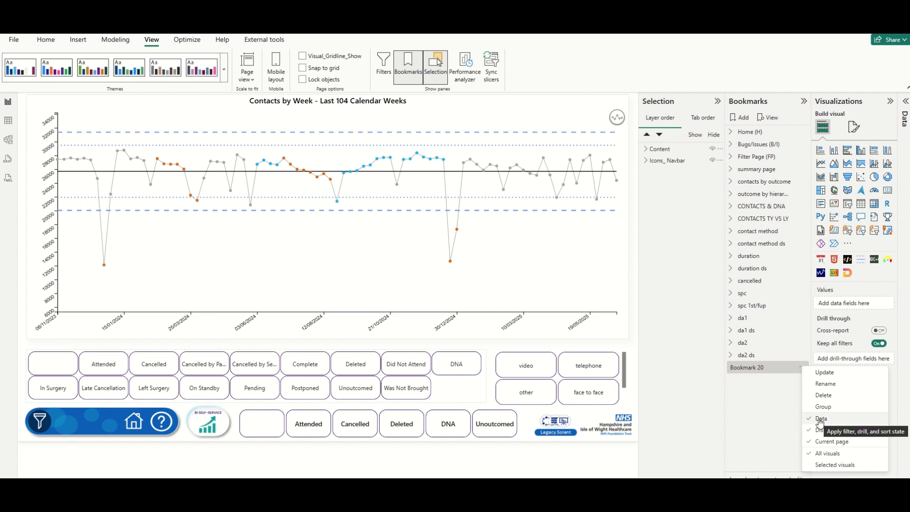
{"action": "left_click", "coordinate": [820, 420]}
{"action": "left_click", "coordinate": [801, 367]}
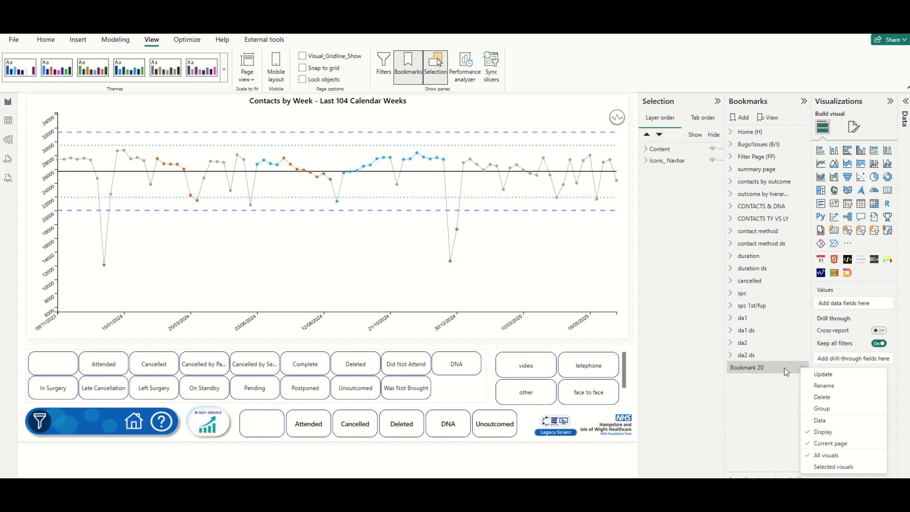
Rename Bookmark 20 to SPC Contacts and select it.
{"action": "left_click", "coordinate": [765, 368]}
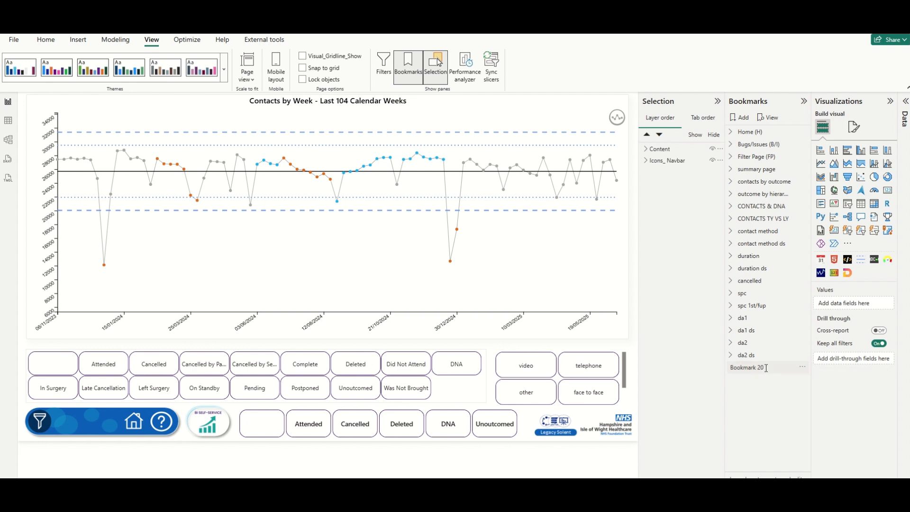
{"action": "double_click", "coordinate": [765, 368]}
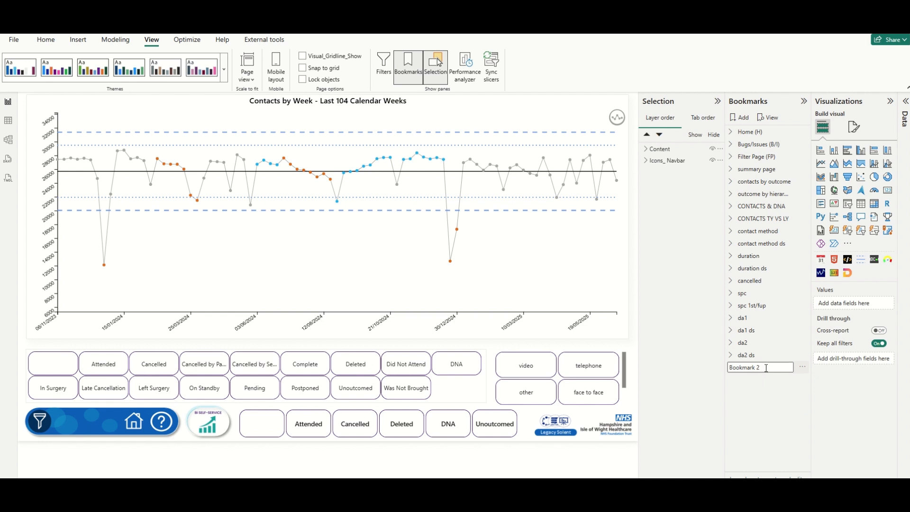
{"action": "key", "text": "BackSpace"}
{"action": "key", "text": "BackSpace"}
{"action": "key", "text": "BackSpace"}
{"action": "key", "text": "BackSpace"}
{"action": "key", "text": "BackSpace"}
{"action": "key", "text": "BackSpace"}
{"action": "key", "text": "BackSpace"}
{"action": "key", "text": "BackSpace"}
{"action": "key", "text": "BackSpace"}
{"action": "key", "text": "BackSpace"}
{"action": "type", "text": "SPC Contacts"}
{"action": "key", "text": "Return"}
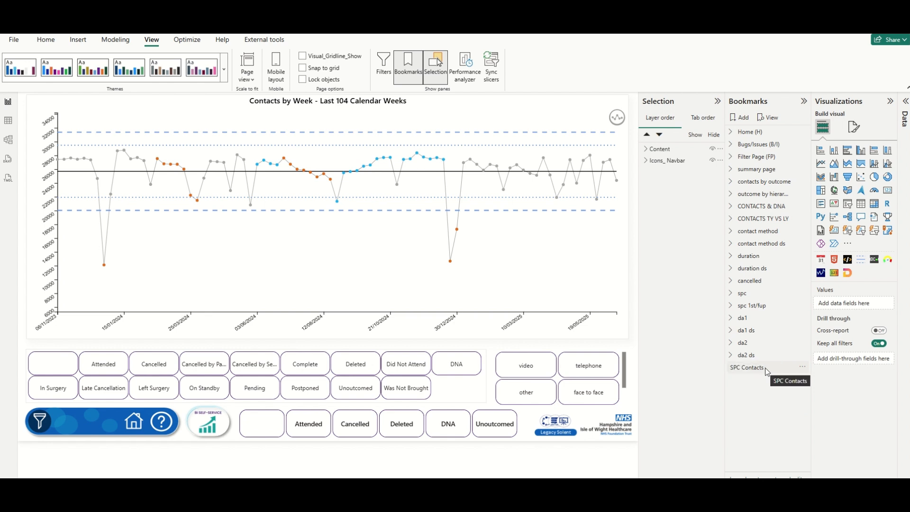
{"action": "left_click", "coordinate": [767, 372]}
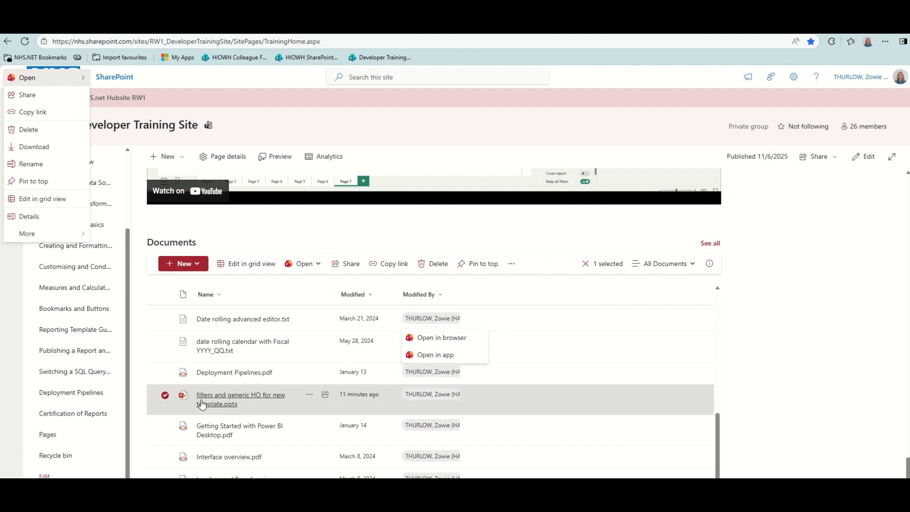
Open the 'filters and generic HO for new template' deck from SharePoint in desktop PowerPoint.
{"action": "mouse_move", "coordinate": [271, 404]}
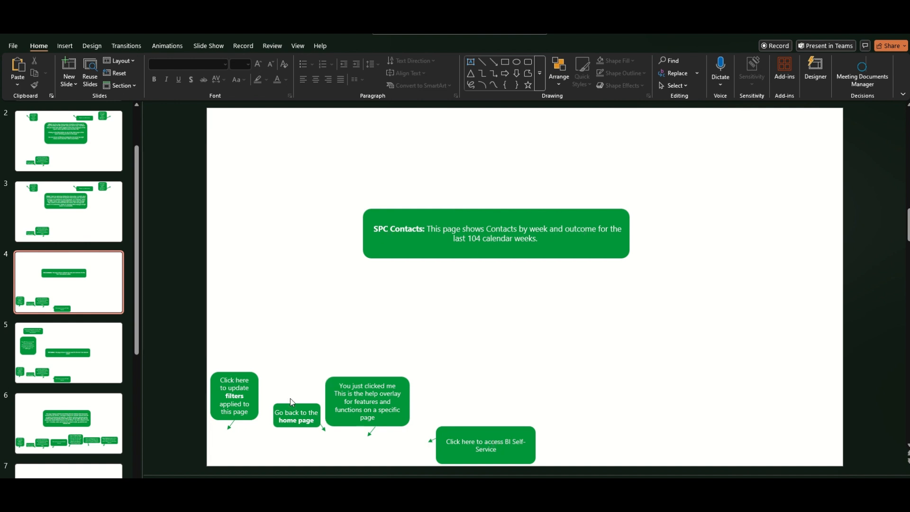
Select every shape on the SPC Contacts slide and choose Save as Picture.
{"action": "left_click", "coordinate": [683, 87]}
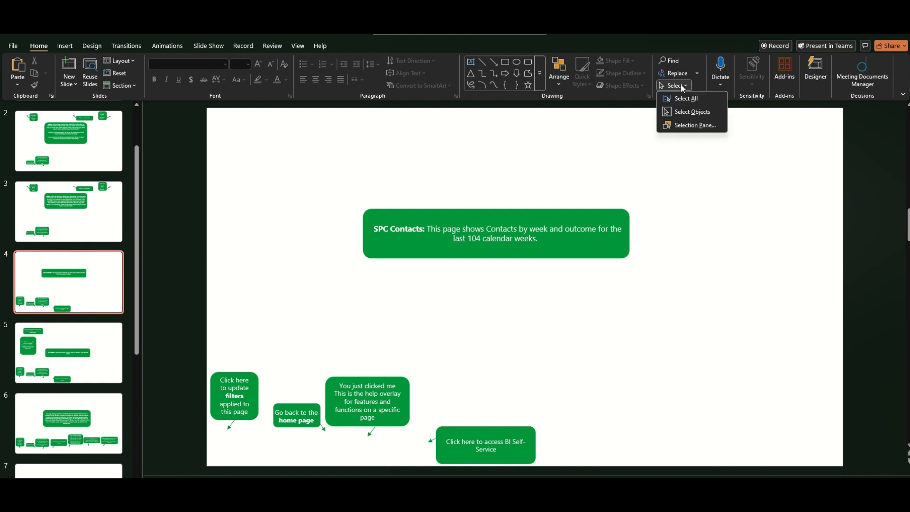
{"action": "left_click", "coordinate": [688, 126]}
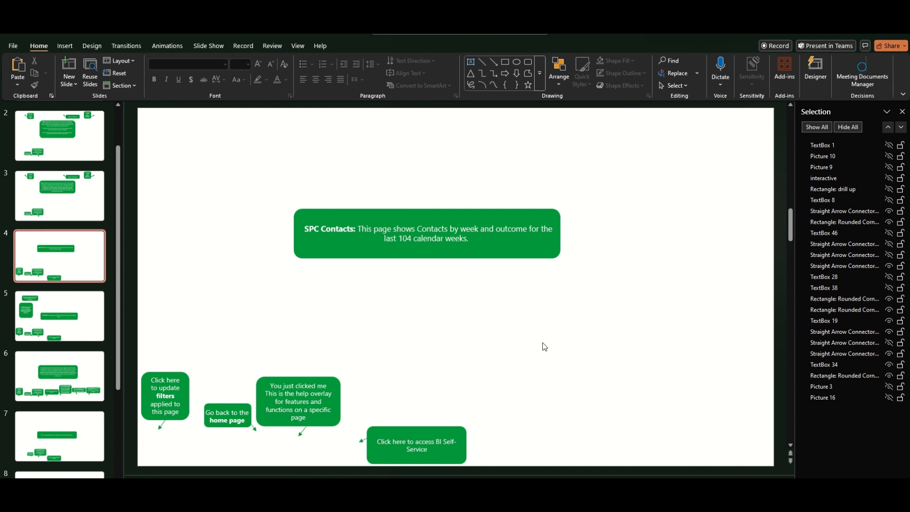
{"action": "key", "text": "ctrl+a"}
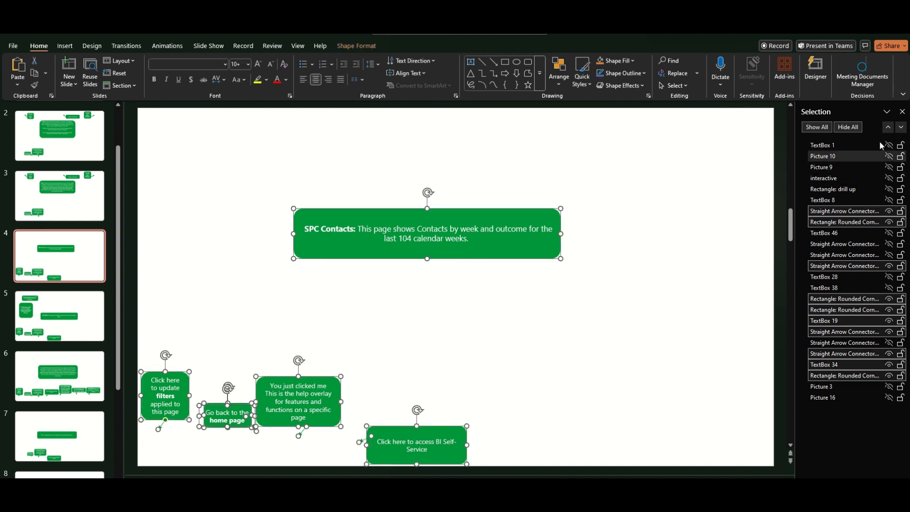
{"action": "right_click", "coordinate": [519, 256]}
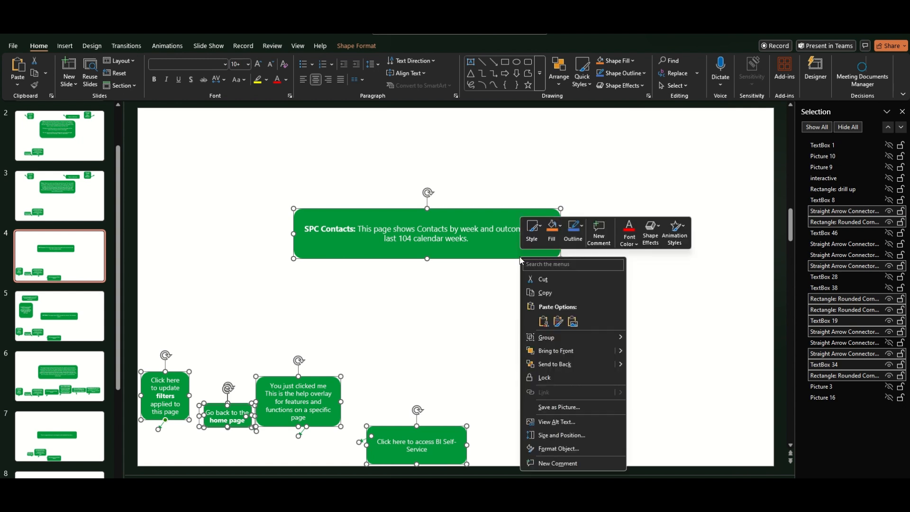
{"action": "left_click", "coordinate": [563, 411]}
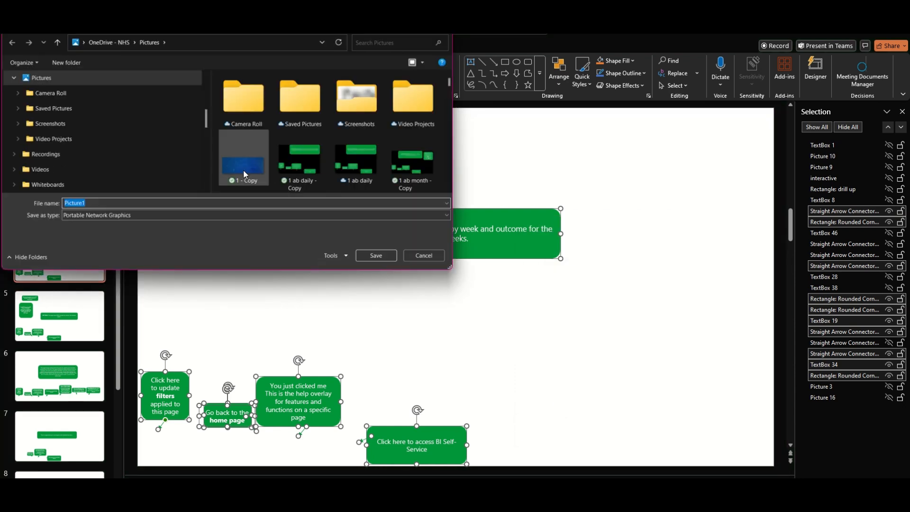
Save the picture as a PNG named with 'spc' replacing Picture1.
{"action": "left_click", "coordinate": [105, 200]}
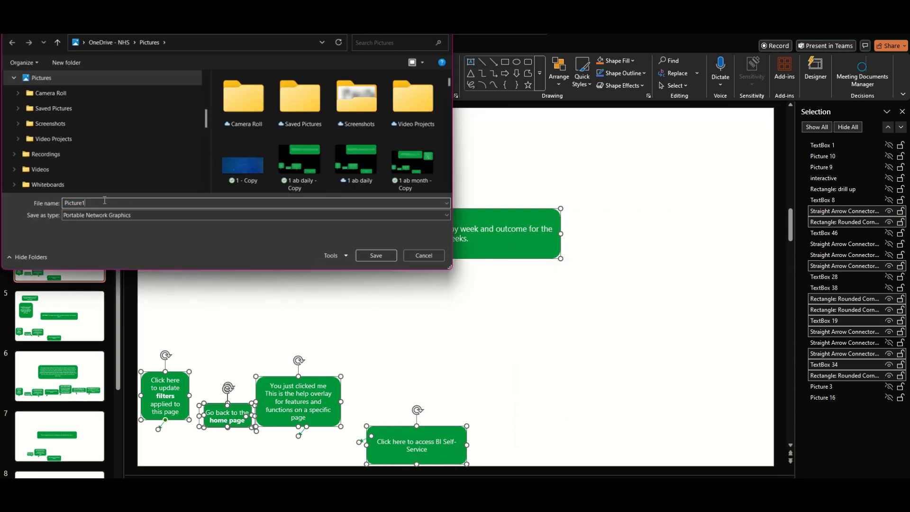
{"action": "left_click_drag", "start_coordinate": [90, 202], "coordinate": [56, 203]}
{"action": "type", "text": "spc1contacts"}
{"action": "key", "text": "Return"}
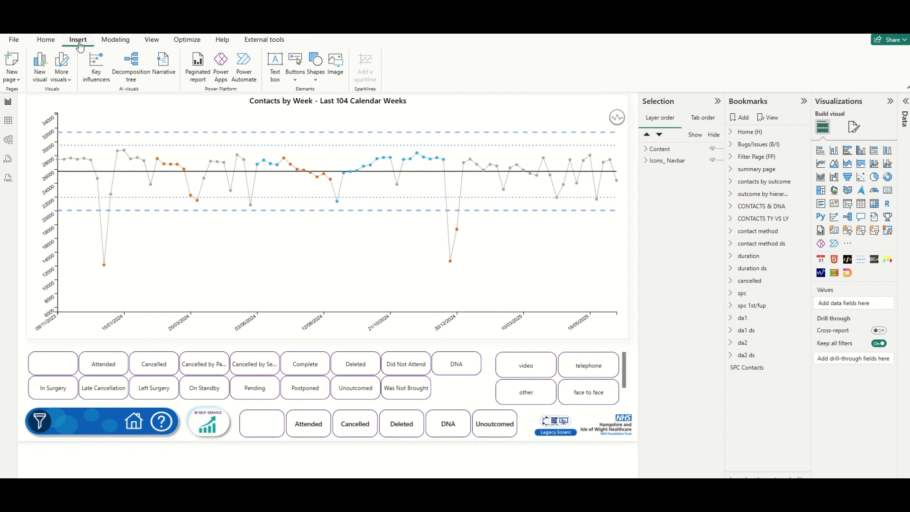
Insert the spc1contacts.png image onto the SPC Contacts page.
{"action": "left_click", "coordinate": [335, 65]}
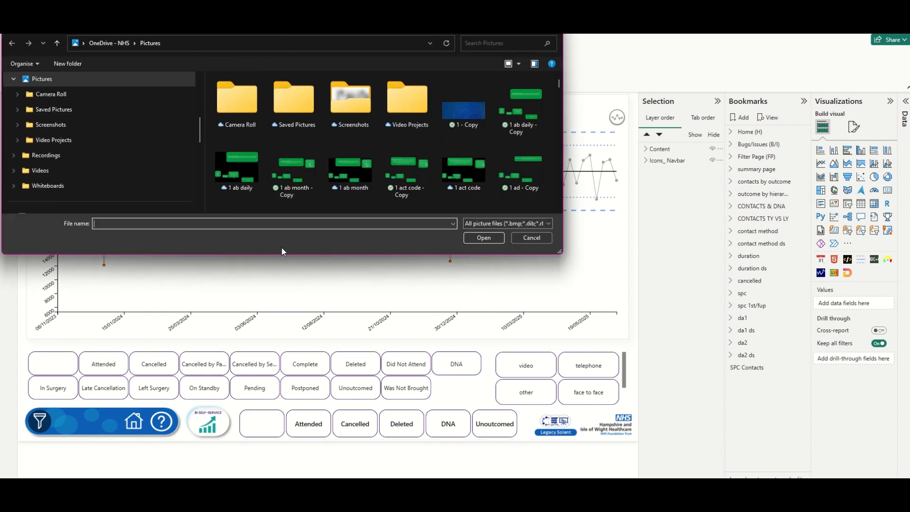
{"action": "type", "text": "sp"}
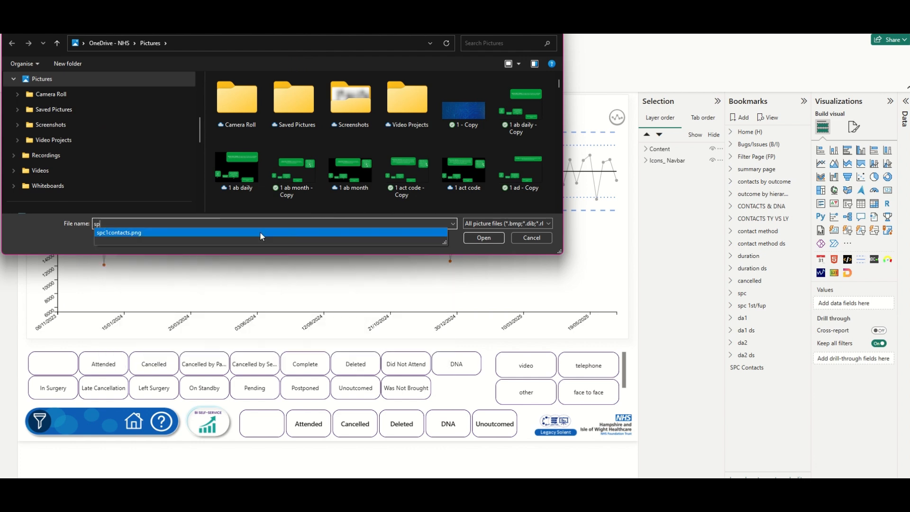
{"action": "left_click", "coordinate": [480, 235]}
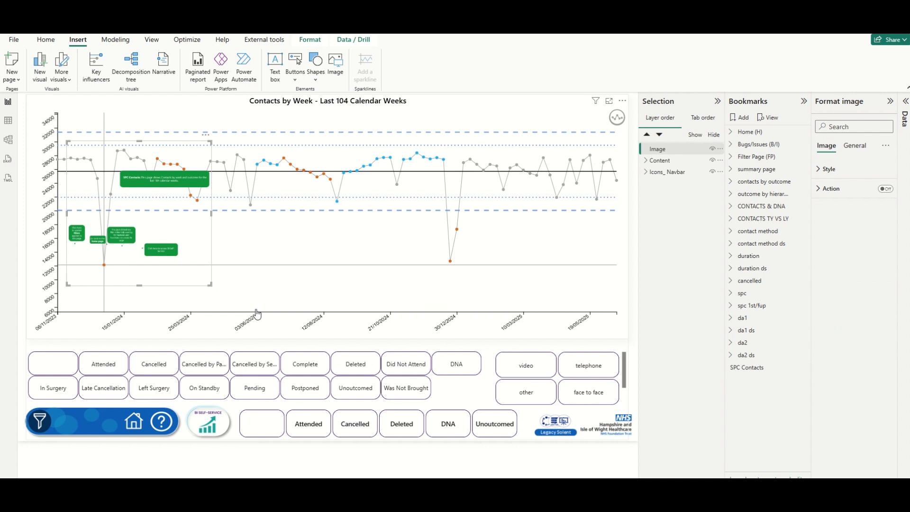
Resize and position the overlay image to cover the chart and button rows.
{"action": "left_click_drag", "start_coordinate": [210, 284], "coordinate": [363, 361]}
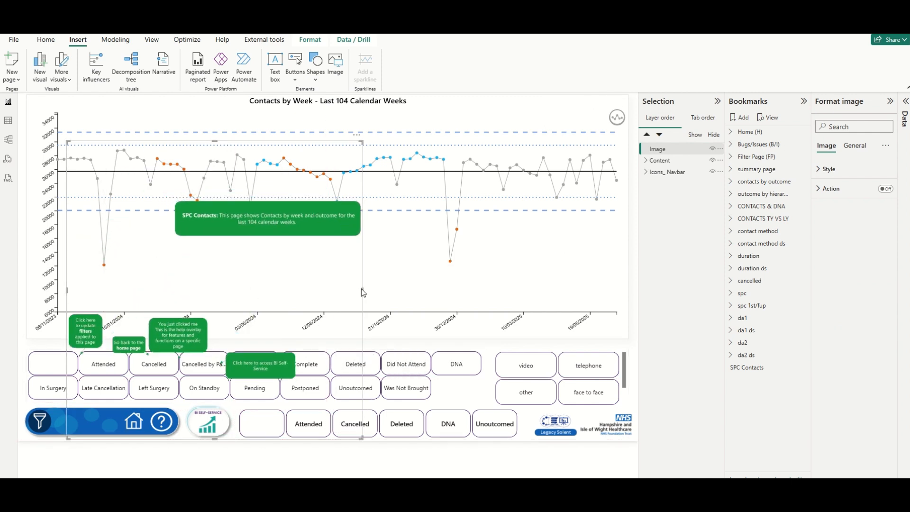
{"action": "left_click_drag", "start_coordinate": [363, 290], "coordinate": [472, 288]}
{"action": "left_click", "coordinate": [474, 288]}
{"action": "left_click_drag", "start_coordinate": [412, 301], "coordinate": [366, 300]}
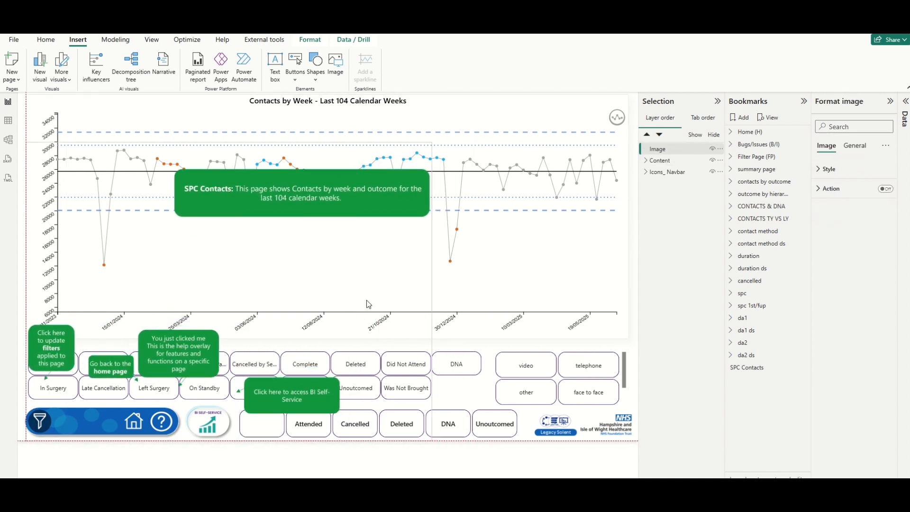
{"action": "left_click_drag", "start_coordinate": [423, 190], "coordinate": [360, 241]}
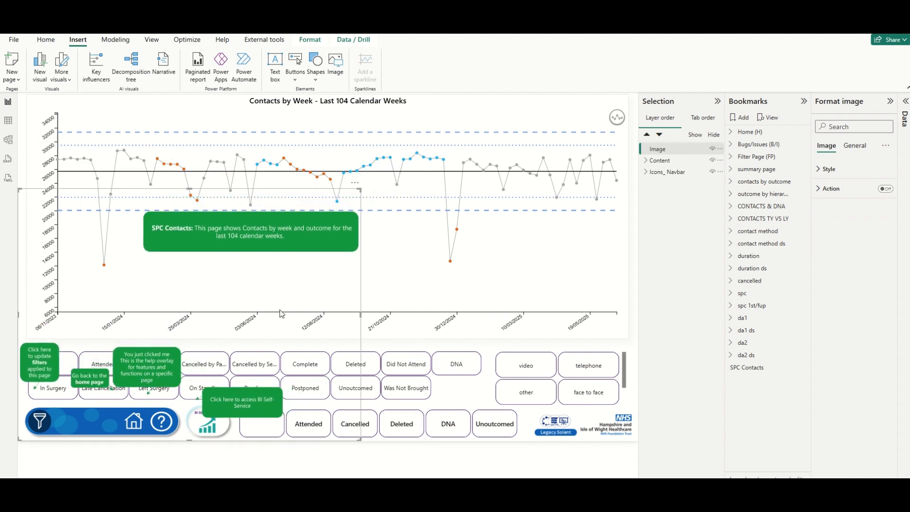
{"action": "left_click_drag", "start_coordinate": [277, 310], "coordinate": [280, 313]}
{"action": "left_click_drag", "start_coordinate": [24, 191], "coordinate": [41, 263]}
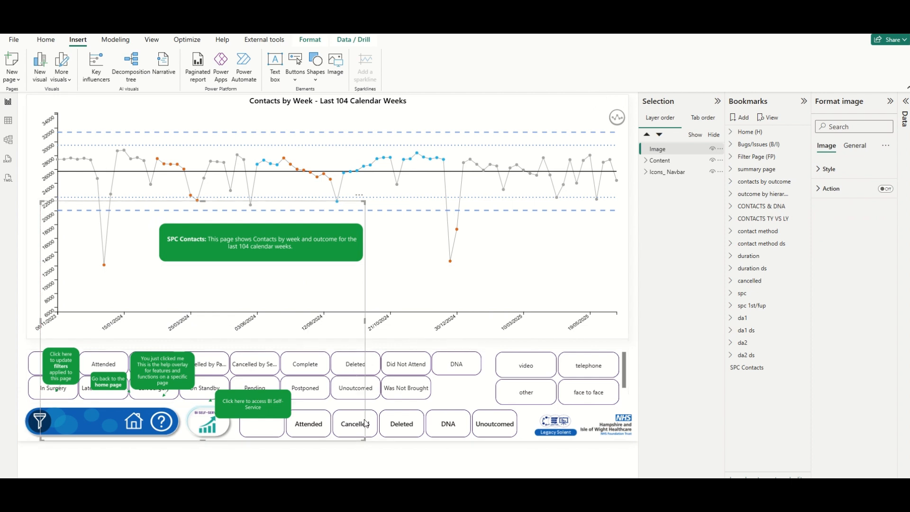
{"action": "left_click_drag", "start_coordinate": [364, 323], "coordinate": [425, 322]}
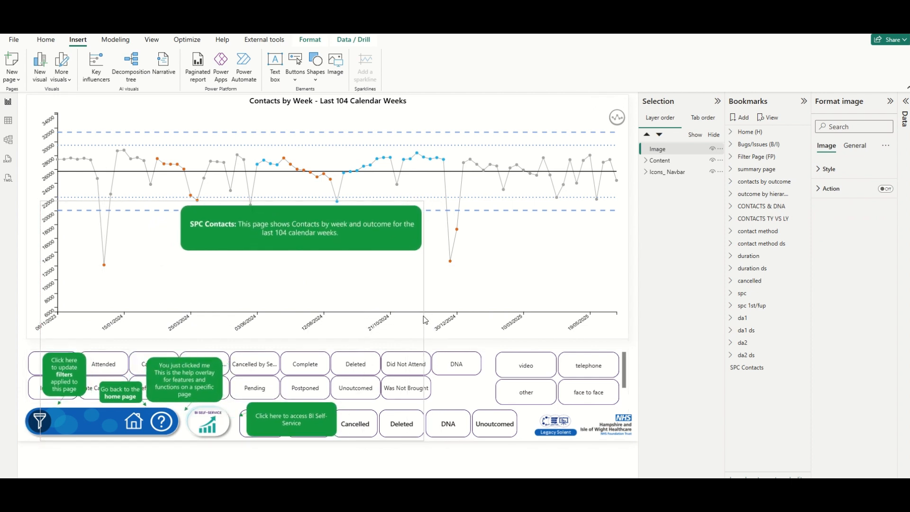
{"action": "left_click_drag", "start_coordinate": [379, 314], "coordinate": [365, 301]}
{"action": "left_click", "coordinate": [433, 460]}
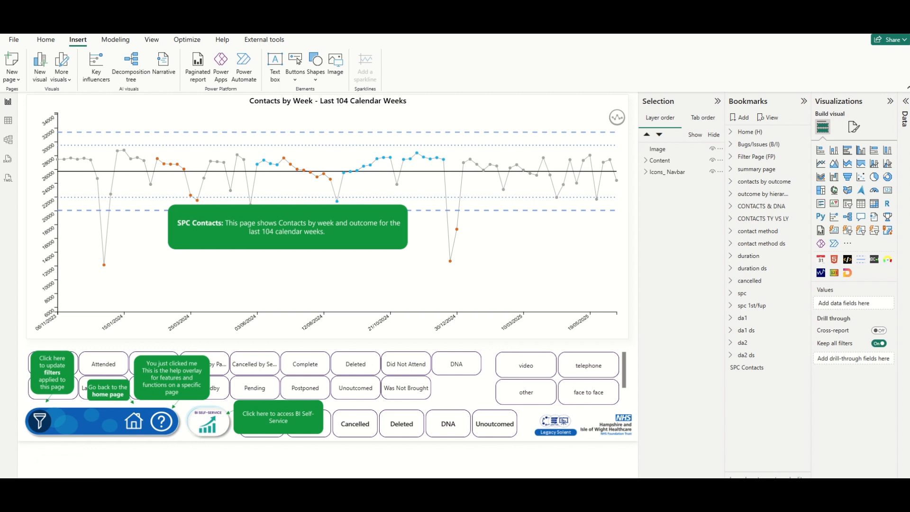
Copy the Close help button from the Home page's Help Overlay group, then return to SPC Contacts.
{"action": "left_click", "coordinate": [53, 484]}
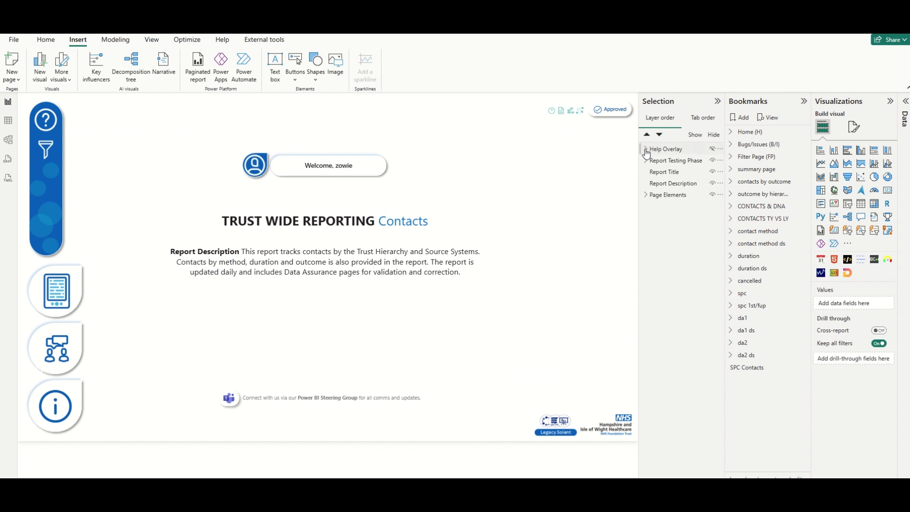
{"action": "left_click", "coordinate": [645, 150]}
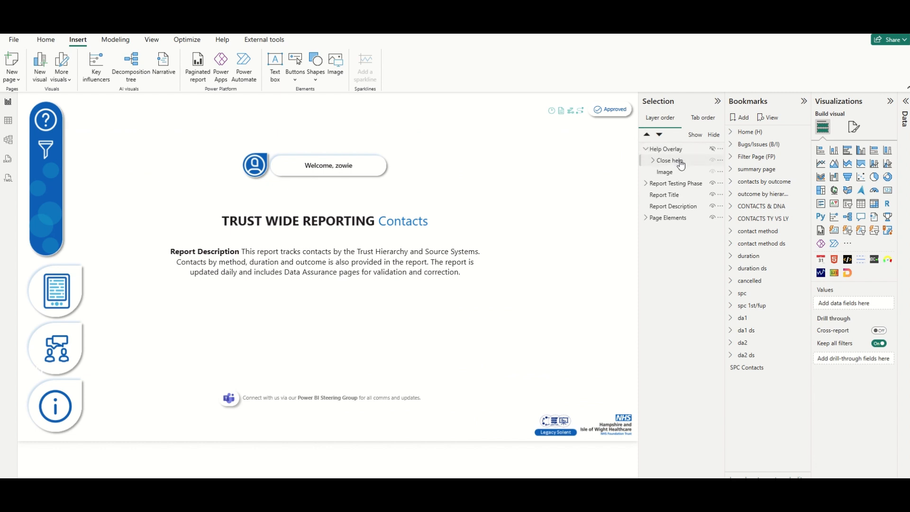
{"action": "left_click", "coordinate": [681, 162]}
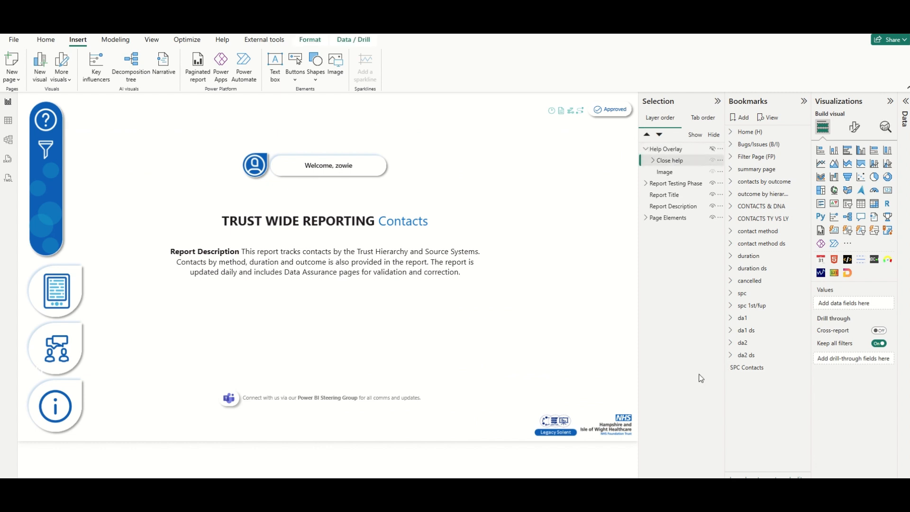
{"action": "left_click", "coordinate": [46, 39]}
{"action": "left_click", "coordinate": [39, 71]}
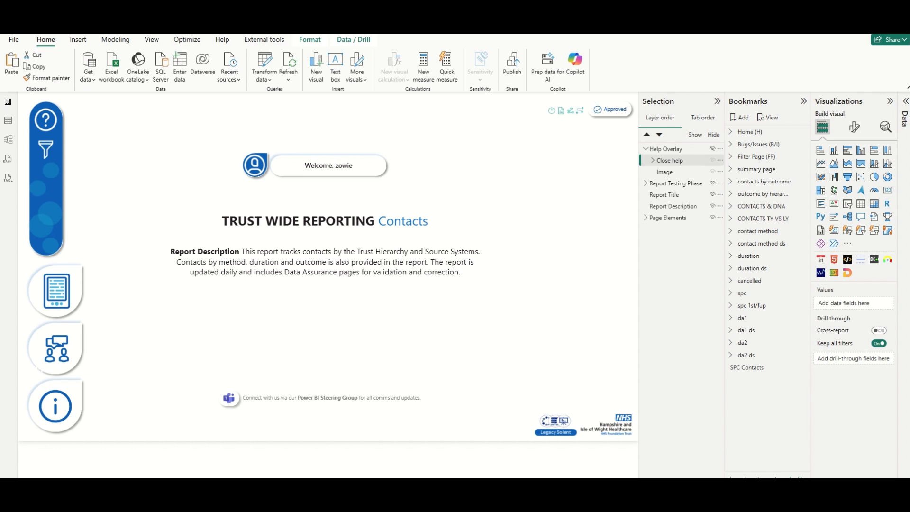
{"action": "left_click", "coordinate": [474, 485]}
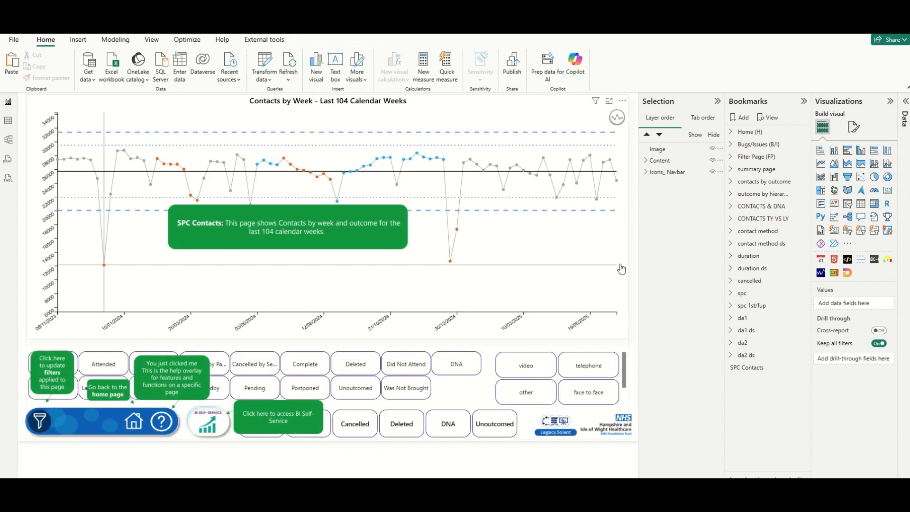
{"action": "left_click", "coordinate": [594, 293]}
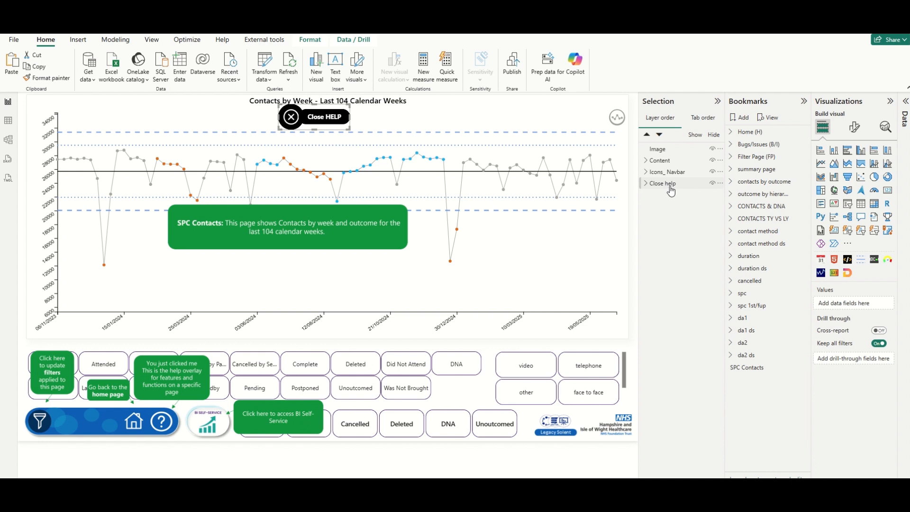
Move the Close help layer to the top and place the button near the chart title.
{"action": "left_click_drag", "start_coordinate": [668, 188], "coordinate": [666, 150]}
{"action": "left_click_drag", "start_coordinate": [314, 122], "coordinate": [349, 135]}
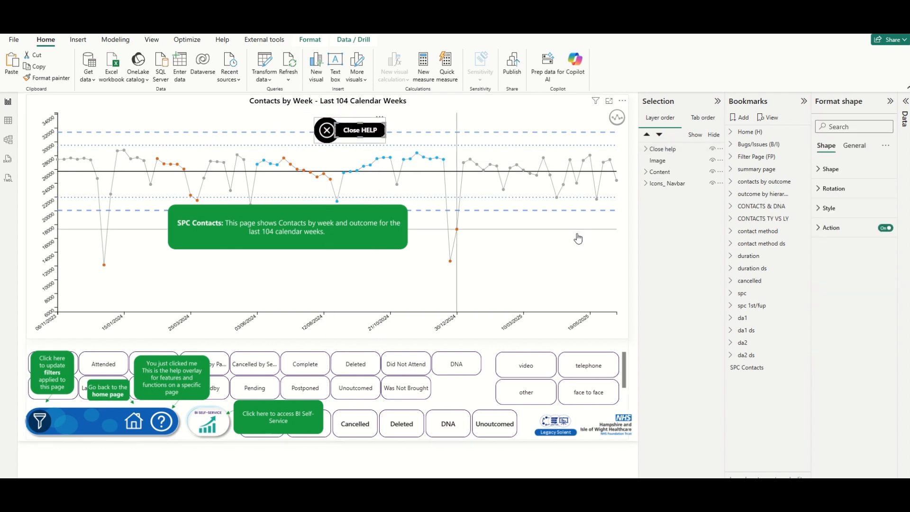
{"action": "left_click", "coordinate": [457, 107]}
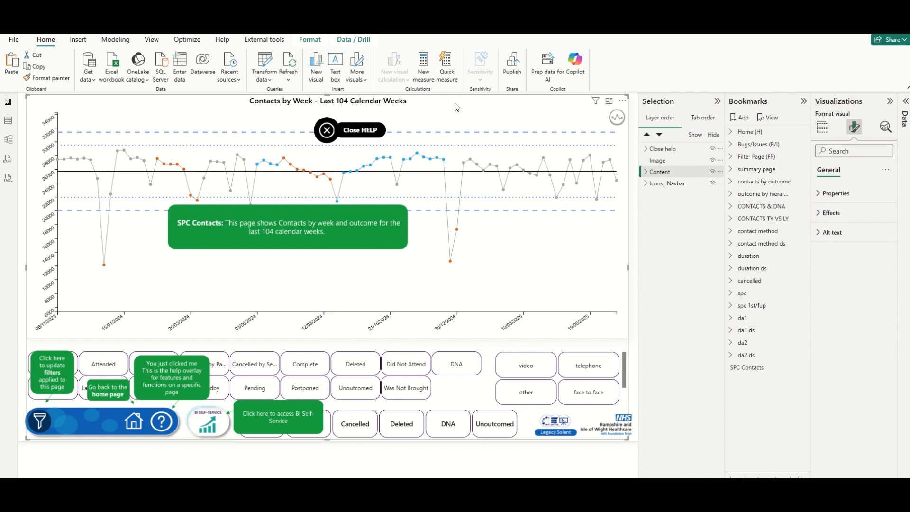
Group the Close help button with the overlay Image and name the group close.
{"action": "left_click", "coordinate": [658, 161]}
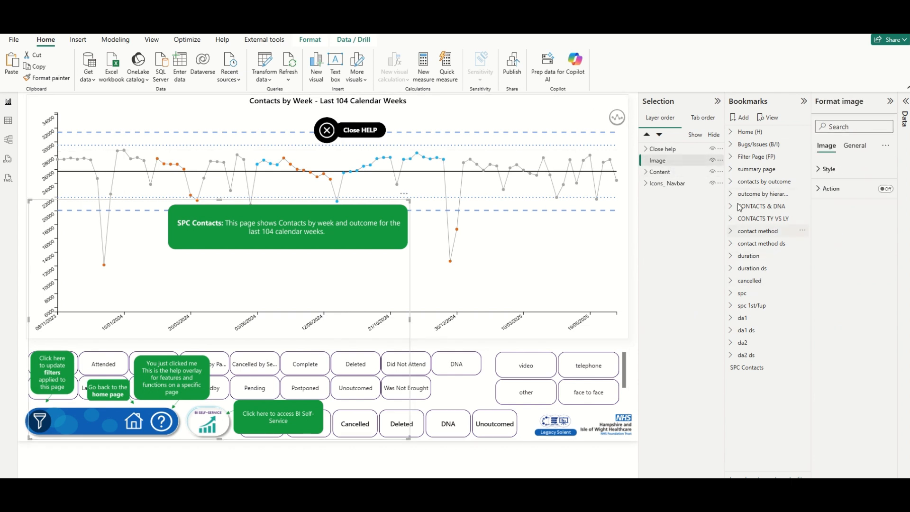
{"action": "left_click", "coordinate": [664, 150], "text": "ctrl"}
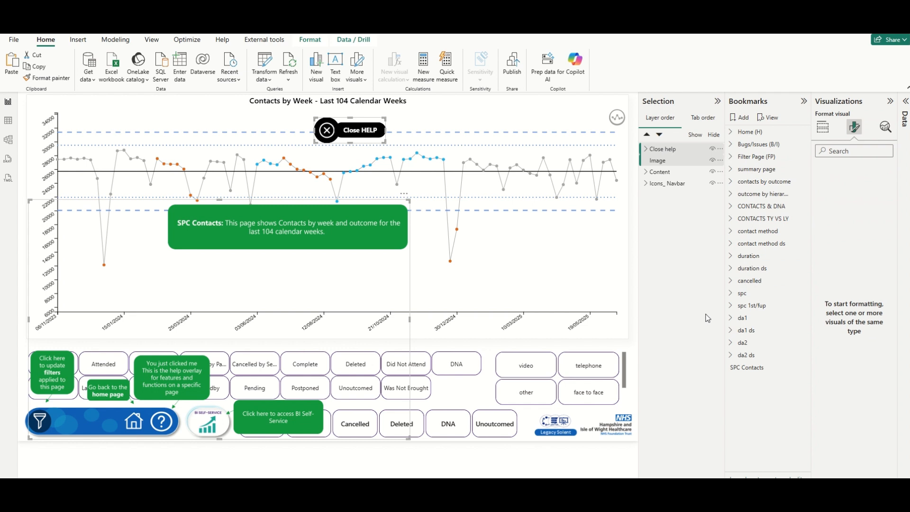
{"action": "right_click", "coordinate": [665, 154]}
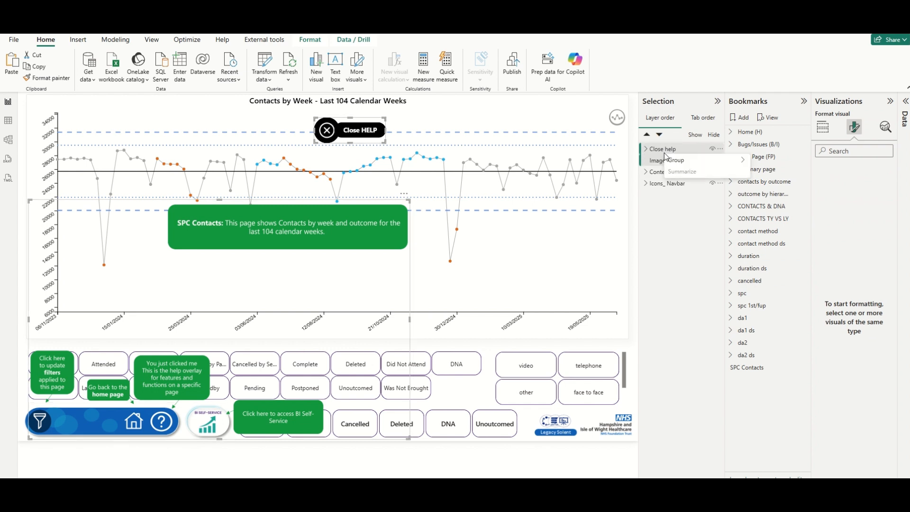
{"action": "mouse_move", "coordinate": [678, 160]}
{"action": "left_click", "coordinate": [765, 162]}
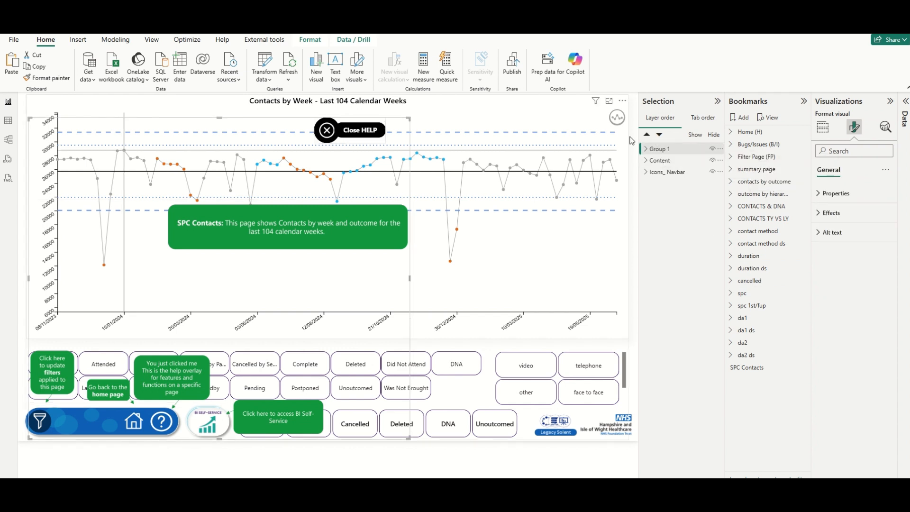
{"action": "double_click", "coordinate": [673, 148]}
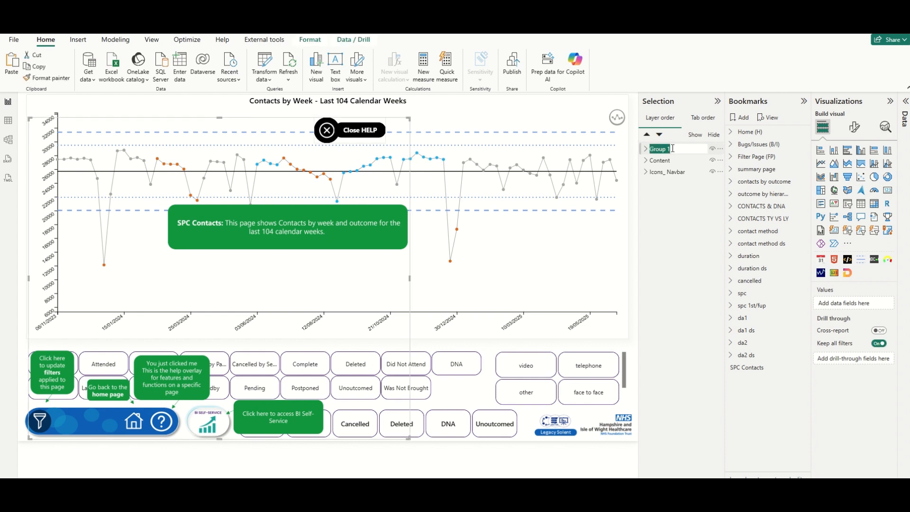
{"action": "type", "text": "close"}
{"action": "key", "text": "Return"}
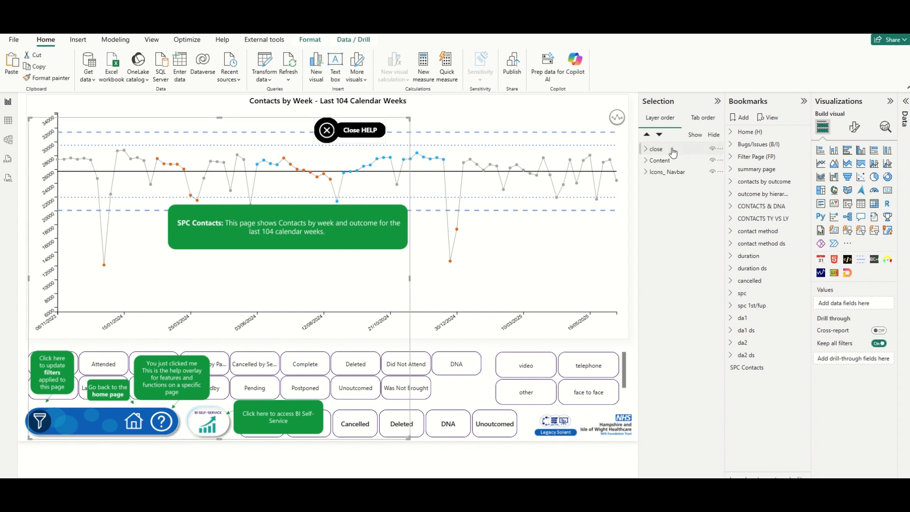
{"action": "left_click", "coordinate": [673, 149]}
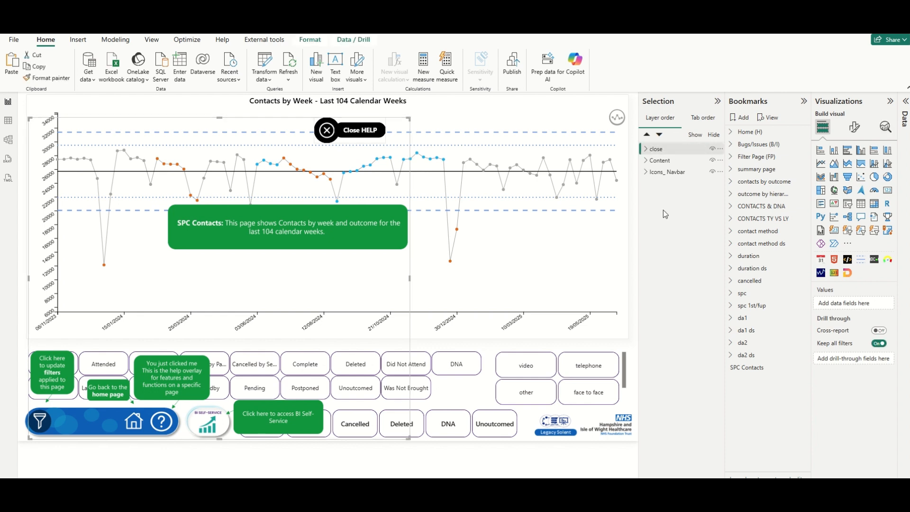
{"action": "left_click", "coordinate": [636, 261]}
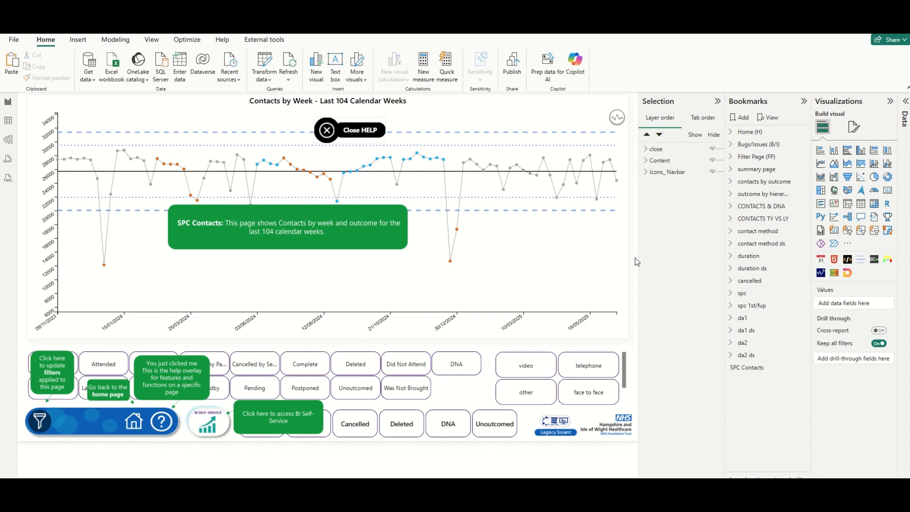
Add a bookmark named SPC Contacts HO with its Data option turned off.
{"action": "left_click", "coordinate": [740, 117]}
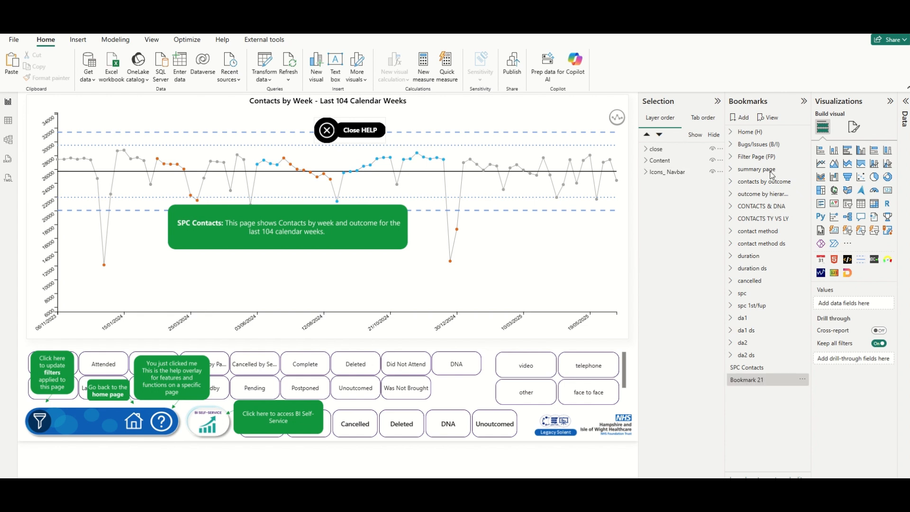
{"action": "left_click", "coordinate": [801, 380]}
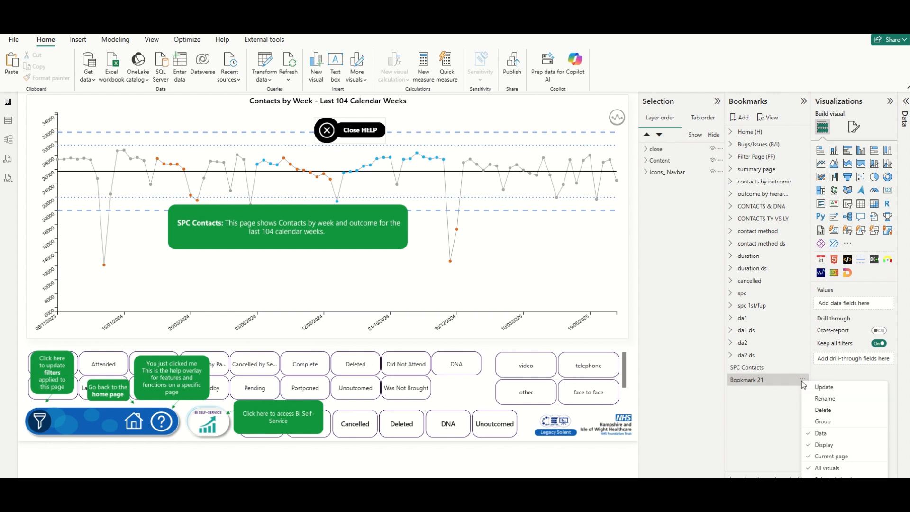
{"action": "left_click", "coordinate": [820, 434]}
{"action": "double_click", "coordinate": [777, 379]}
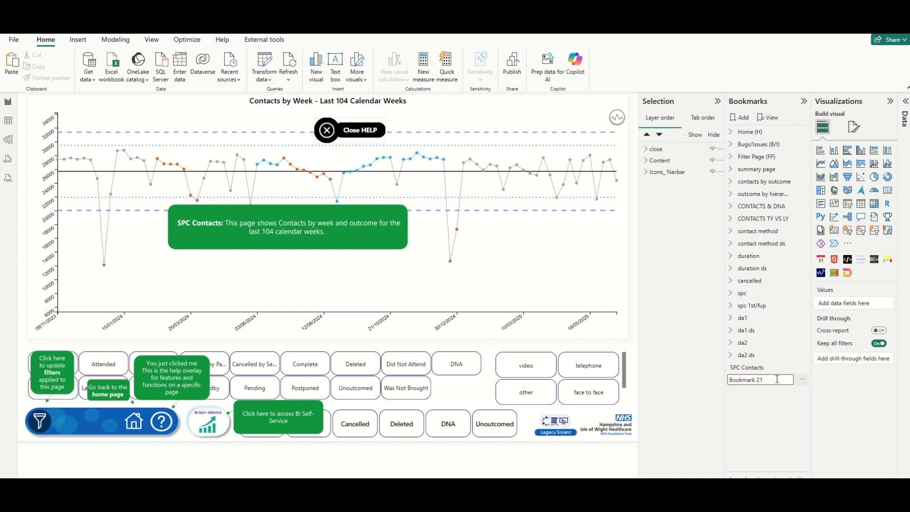
{"action": "key", "text": "BackSpace"}
{"action": "key", "text": "BackSpace"}
{"action": "key", "text": "BackSpace"}
{"action": "key", "text": "BackSpace"}
{"action": "key", "text": "BackSpace"}
{"action": "key", "text": "BackSpace"}
{"action": "key", "text": "BackSpace"}
{"action": "key", "text": "BackSpace"}
{"action": "key", "text": "BackSpace"}
{"action": "type", "text": "SPC Cont"}
{"action": "key", "text": "Return"}
Compare the SPC Contacts and SPC Contacts HO bookmarks, then hide the close group.
{"action": "left_click", "coordinate": [760, 368]}
{"action": "left_click", "coordinate": [761, 380]}
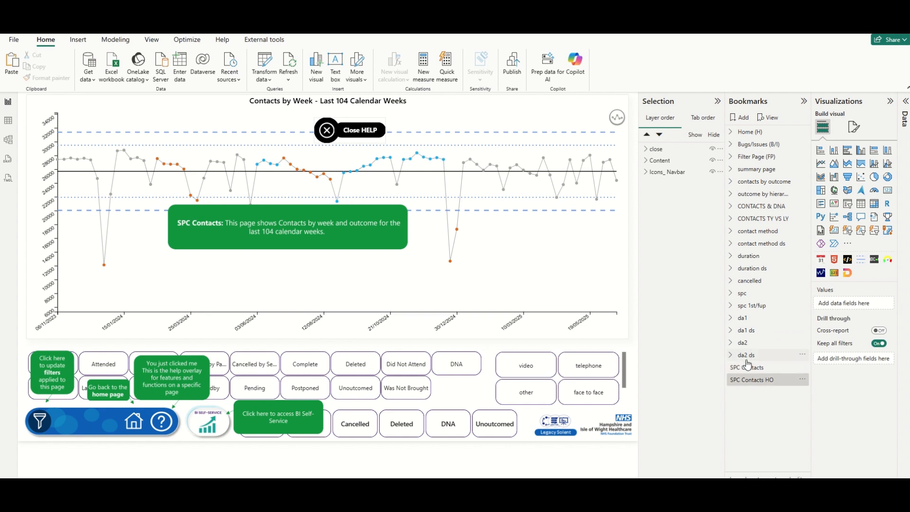
{"action": "left_click", "coordinate": [750, 371]}
{"action": "left_click", "coordinate": [753, 380]}
{"action": "left_click", "coordinate": [757, 367]}
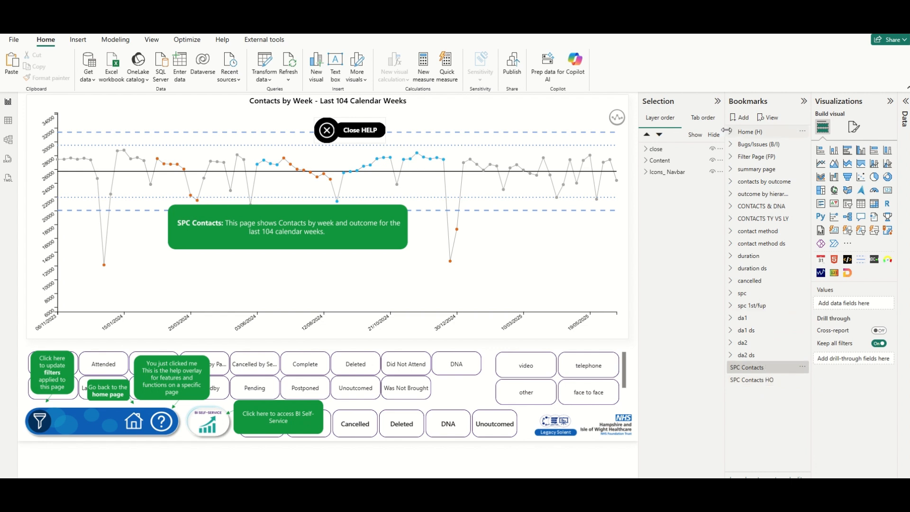
{"action": "left_click", "coordinate": [713, 152]}
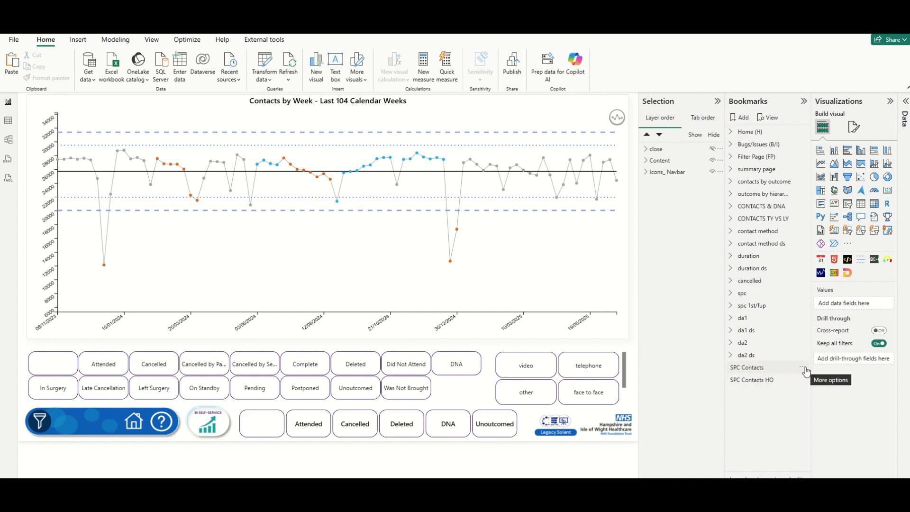
Update SPC Contacts without the close group, then SPC Contacts HO with it visible.
{"action": "left_click", "coordinate": [803, 368]}
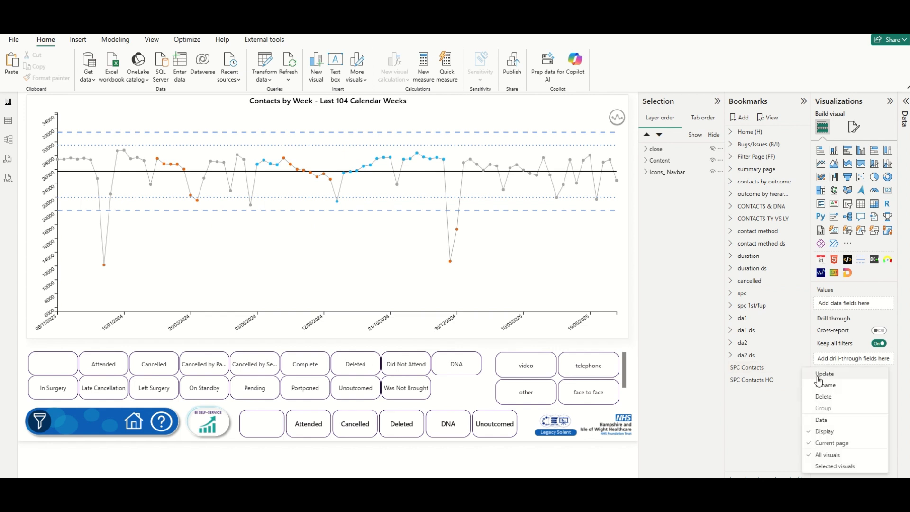
{"action": "left_click", "coordinate": [818, 376]}
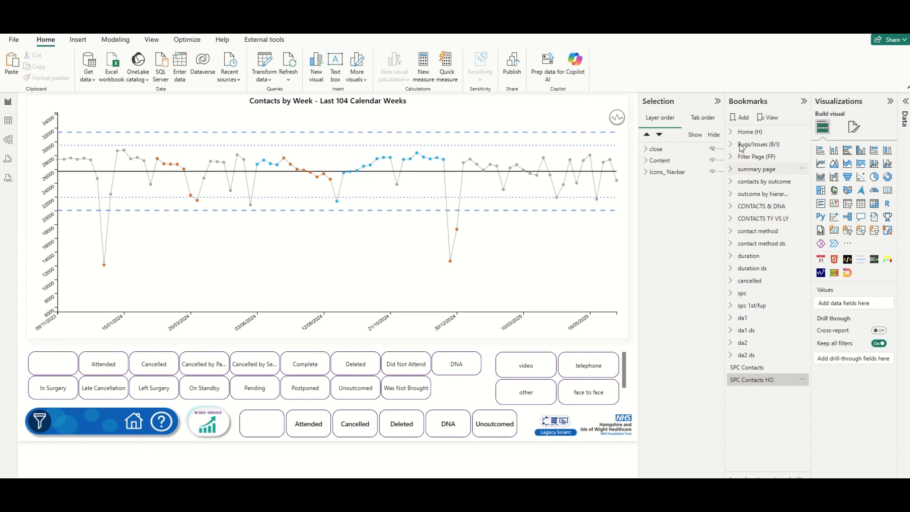
{"action": "left_click", "coordinate": [712, 149]}
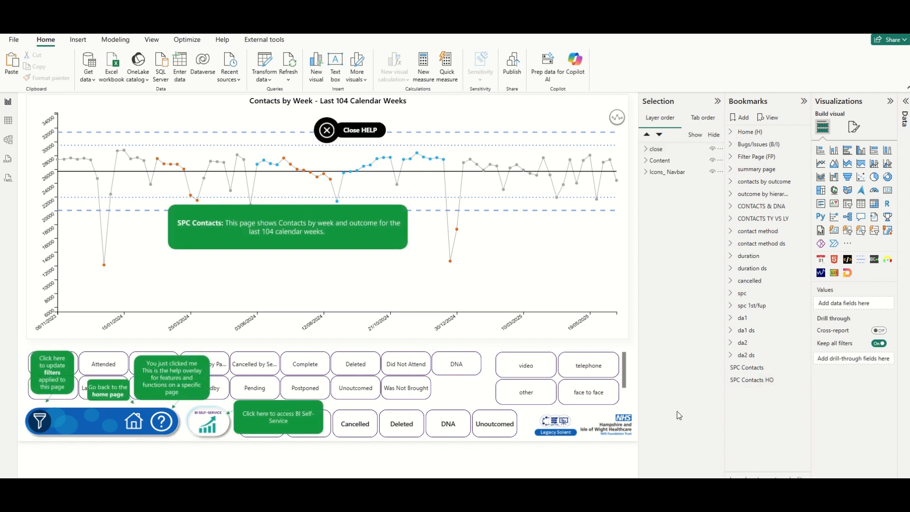
{"action": "left_click", "coordinate": [801, 379]}
{"action": "left_click", "coordinate": [818, 385]}
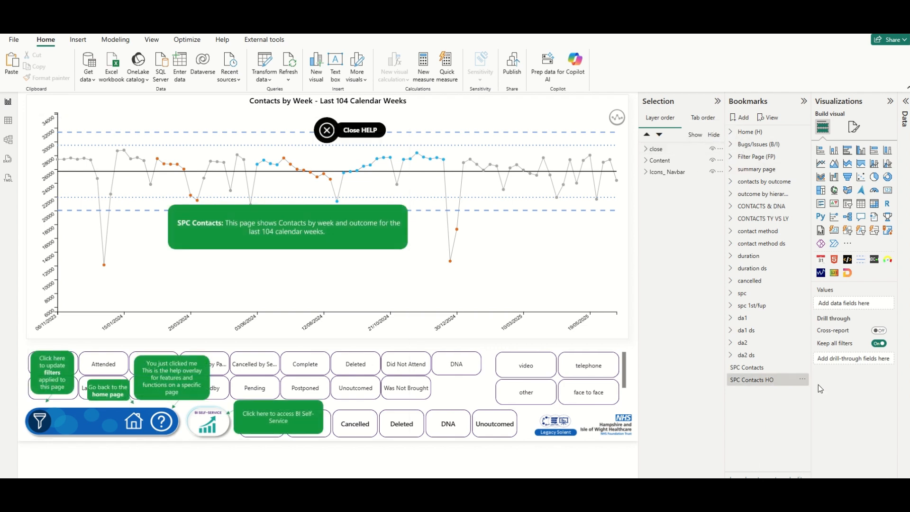
Test both bookmarks, ending on the SPC Contacts view without help.
{"action": "left_click", "coordinate": [746, 368]}
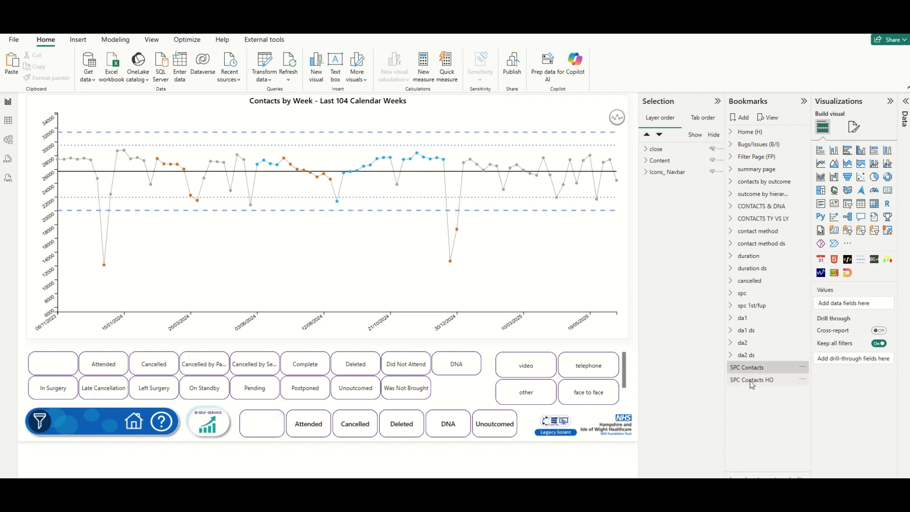
{"action": "left_click", "coordinate": [750, 381]}
{"action": "left_click", "coordinate": [752, 369]}
Set the ? help button's action to Bookmark, linked to SPC Contacts HO.
{"action": "left_click", "coordinate": [161, 426]}
{"action": "left_click", "coordinate": [162, 426]}
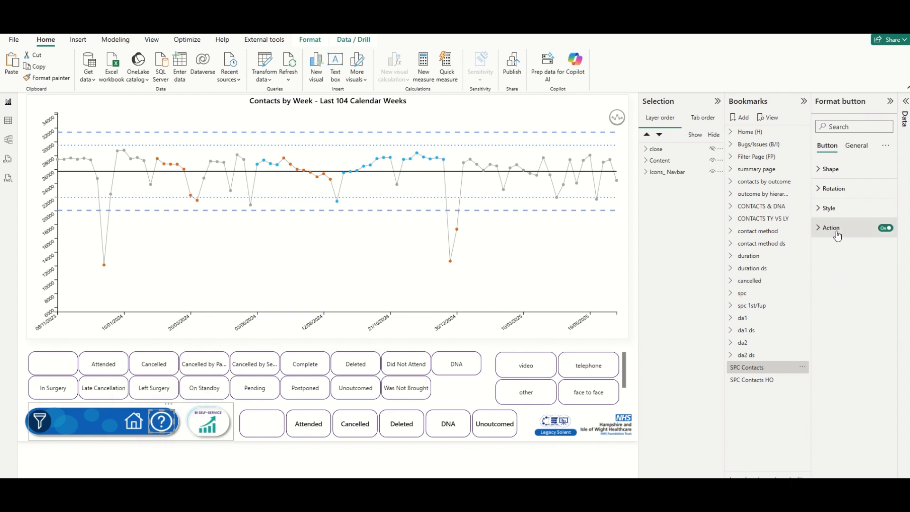
{"action": "left_click", "coordinate": [818, 231]}
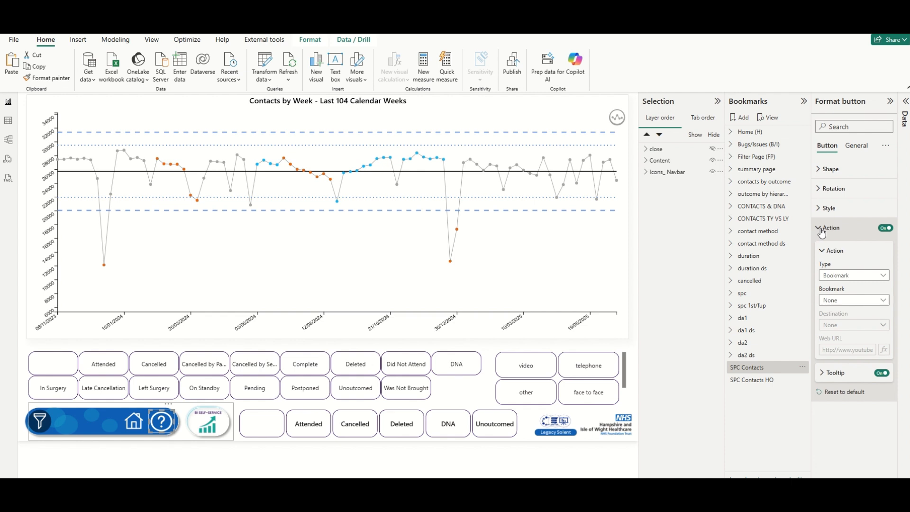
{"action": "left_click", "coordinate": [846, 308]}
{"action": "scroll", "coordinate": [857, 250], "scroll_direction": "down", "scroll_amount": 5}
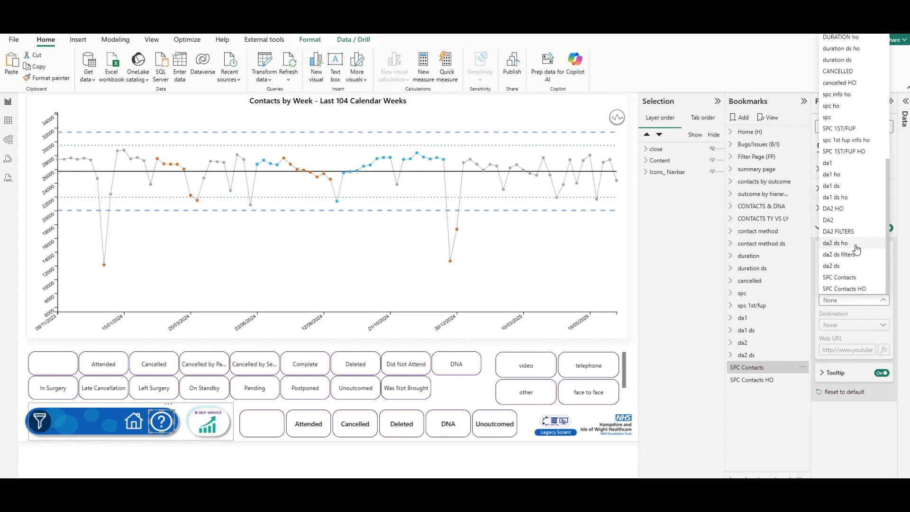
{"action": "left_click", "coordinate": [861, 288]}
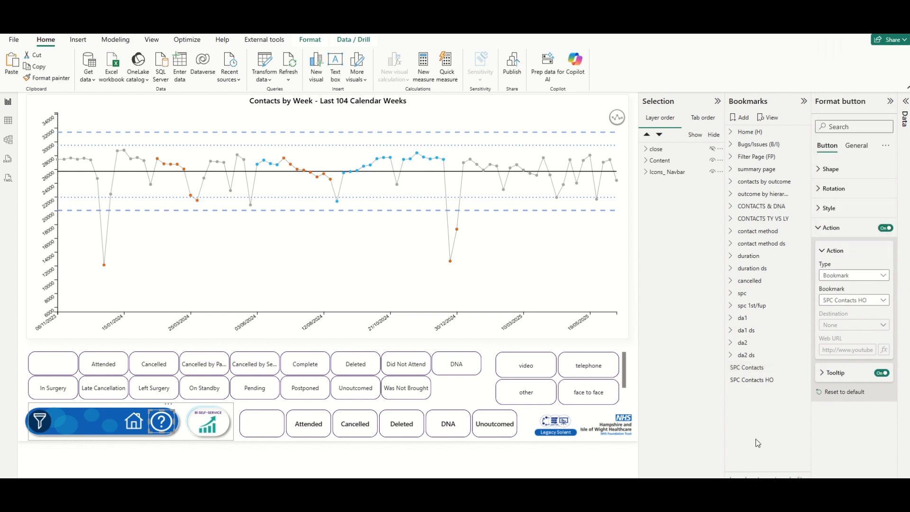
Test the help button to show the overlay, then select the Close HELP button.
{"action": "left_click", "coordinate": [385, 458]}
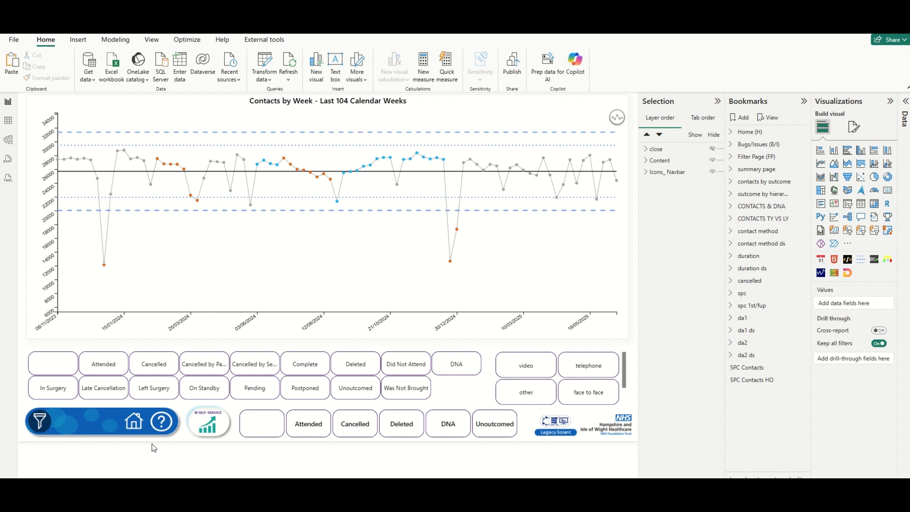
{"action": "left_click", "coordinate": [163, 425]}
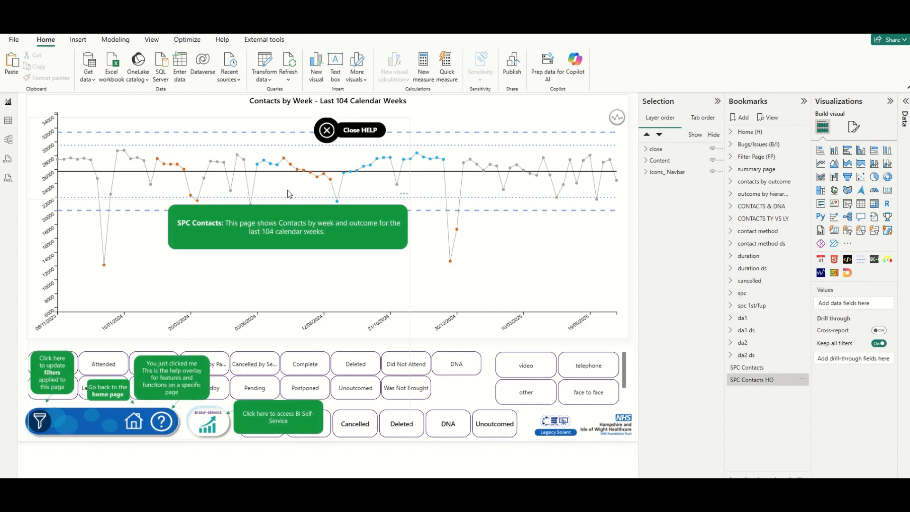
{"action": "left_click", "coordinate": [331, 136]}
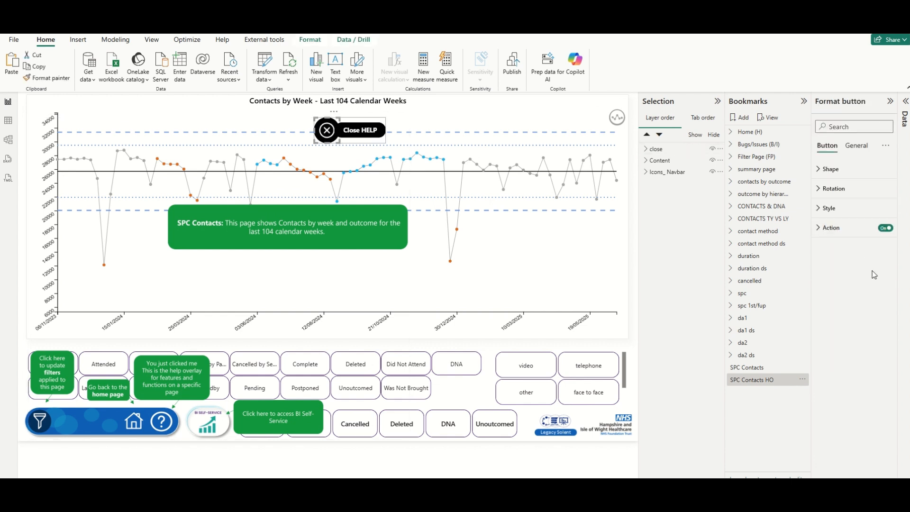
Link the Close HELP button's action to the SPC Contacts bookmark.
{"action": "left_click", "coordinate": [833, 233]}
{"action": "left_click", "coordinate": [862, 303]}
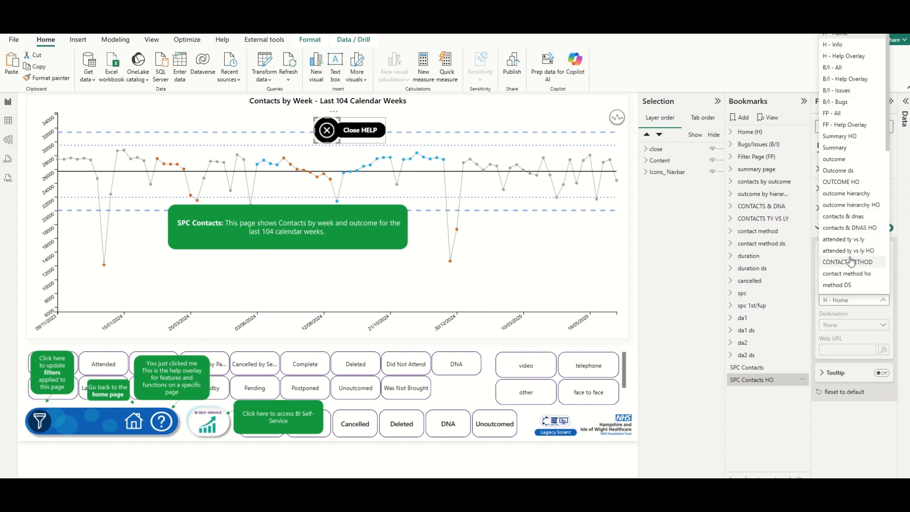
{"action": "scroll", "coordinate": [851, 261], "scroll_direction": "down", "scroll_amount": 6}
{"action": "left_click", "coordinate": [852, 281]}
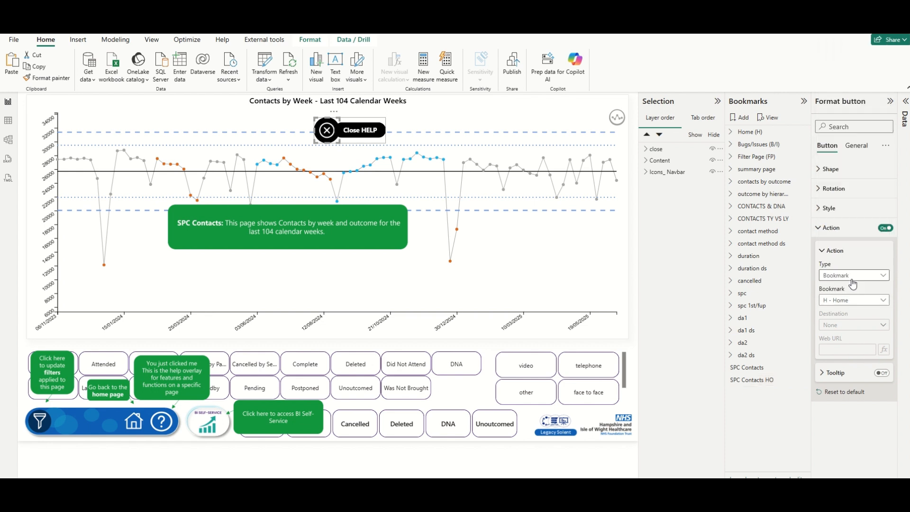
Link the inner Close HELP shape to SPC Contacts too, and test that it hides the overlay.
{"action": "left_click", "coordinate": [365, 135]}
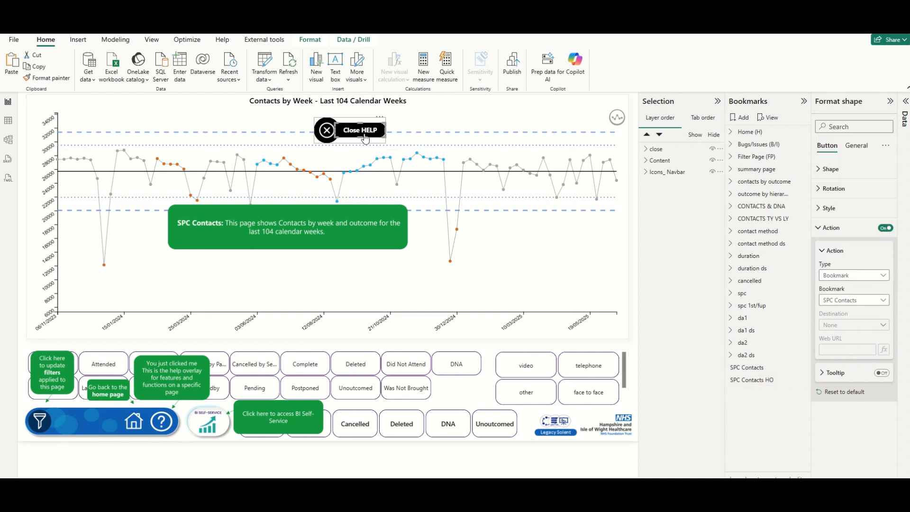
{"action": "left_click", "coordinate": [869, 300]}
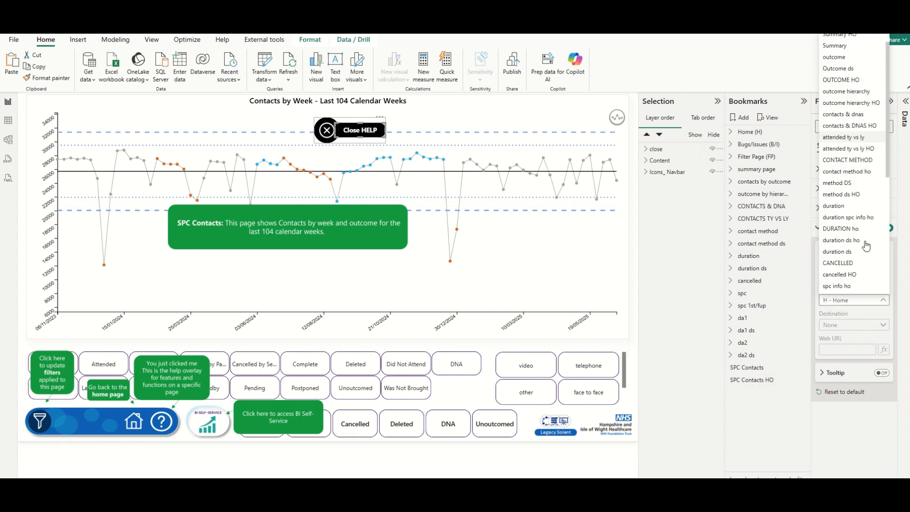
{"action": "scroll", "coordinate": [866, 245], "scroll_direction": "down", "scroll_amount": 3}
{"action": "left_click", "coordinate": [863, 284]}
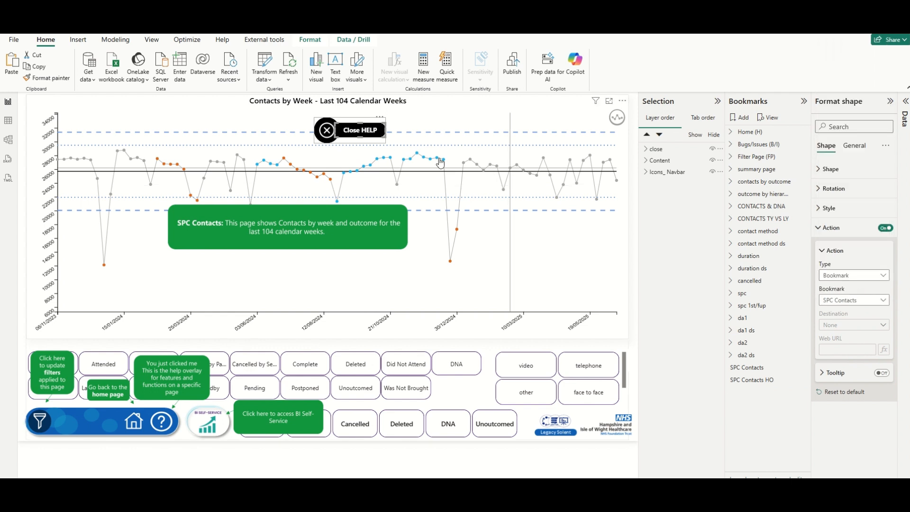
{"action": "left_click", "coordinate": [368, 134], "text": "ctrl"}
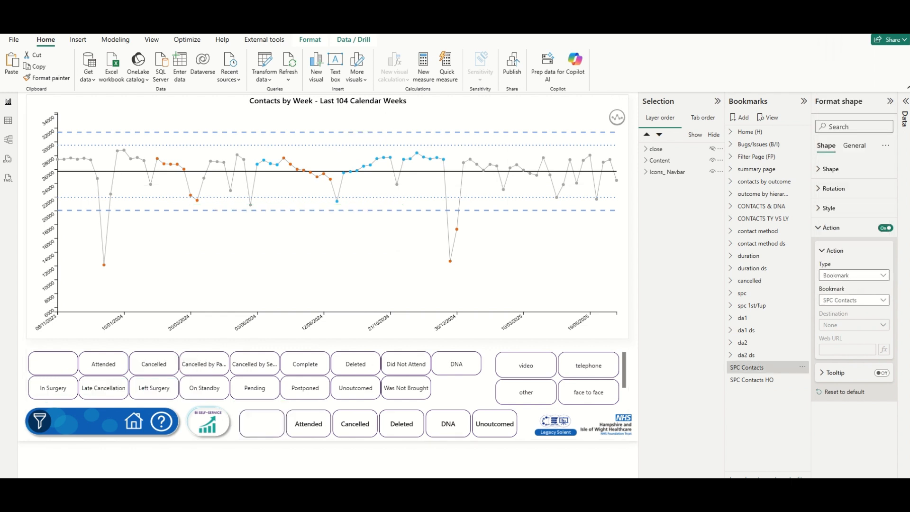
Deselect the Close HELP shape, expand the Data pane's field list and switch to the Insert ribbon.
{"action": "left_click", "coordinate": [377, 464]}
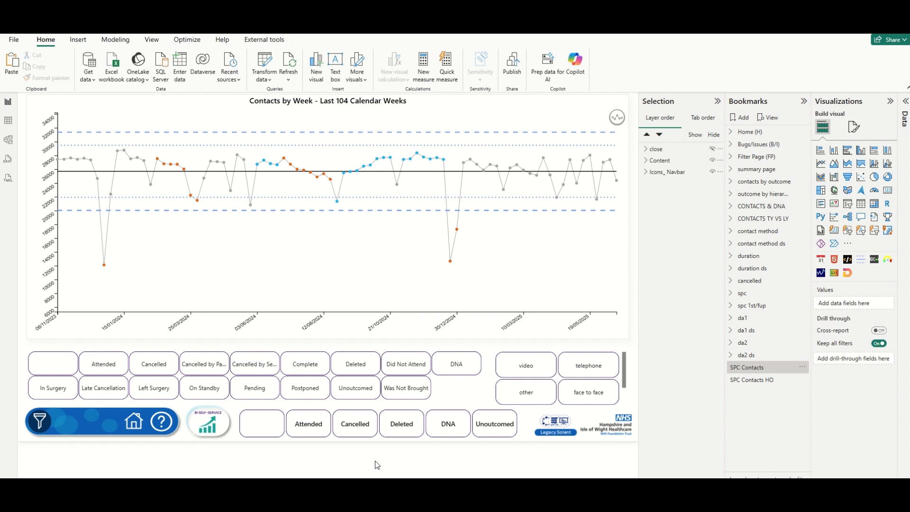
{"action": "left_click", "coordinate": [906, 101]}
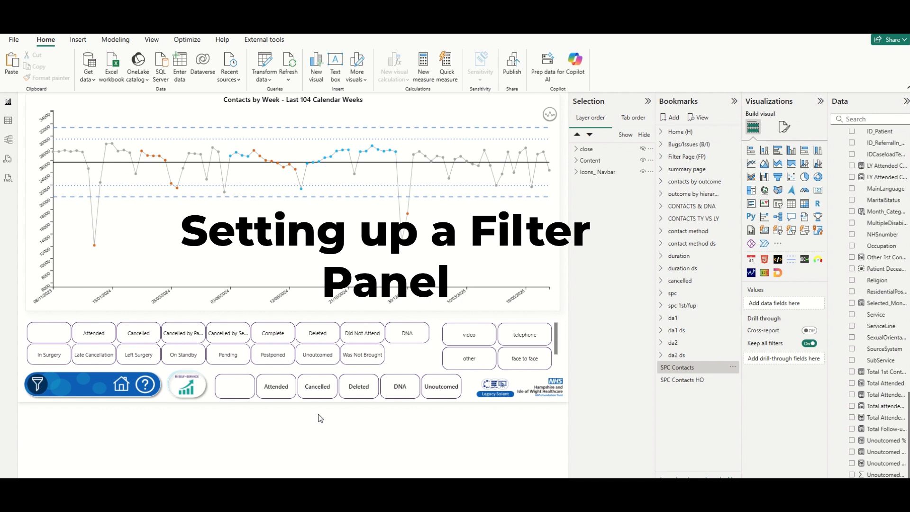
{"action": "left_click", "coordinate": [78, 39]}
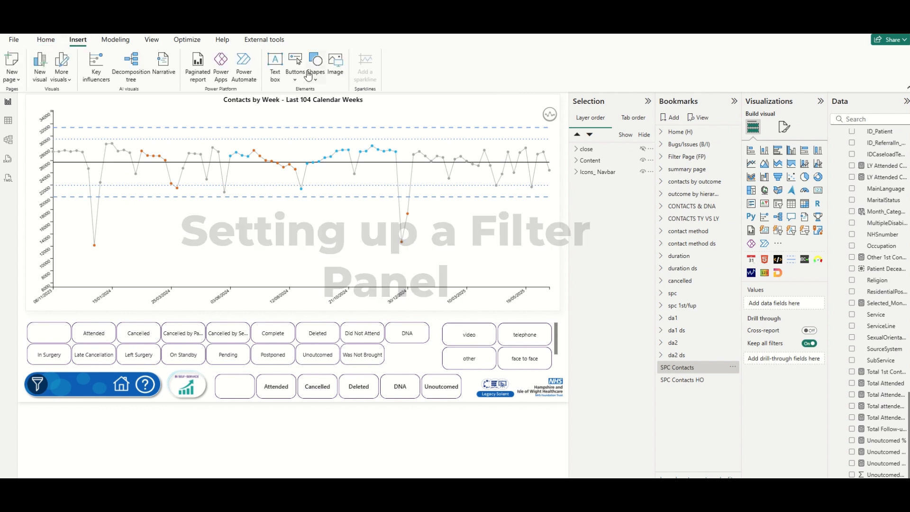
Insert a rounded rectangle at the page's lower-left edge, resized taller and slightly wider.
{"action": "left_click", "coordinate": [316, 69]}
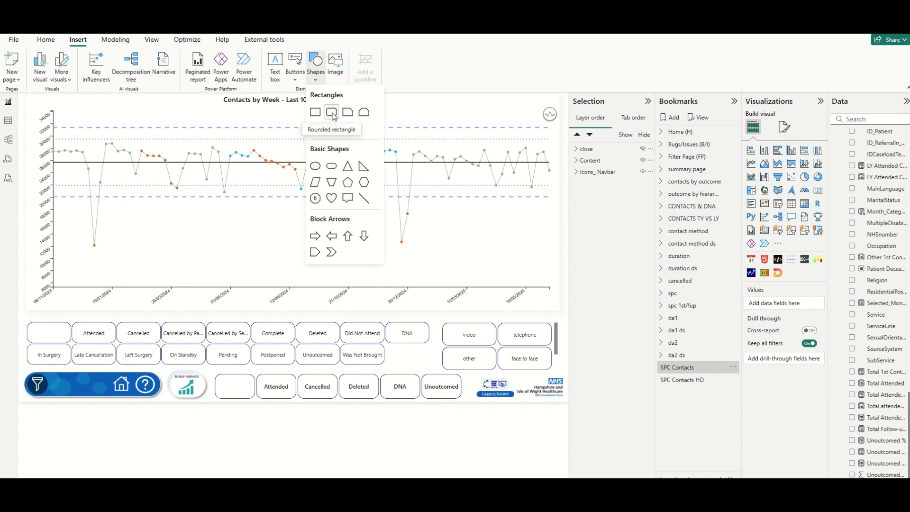
{"action": "left_click", "coordinate": [334, 116]}
{"action": "left_click_drag", "start_coordinate": [117, 240], "coordinate": [30, 273]}
{"action": "left_click_drag", "start_coordinate": [82, 331], "coordinate": [79, 370]}
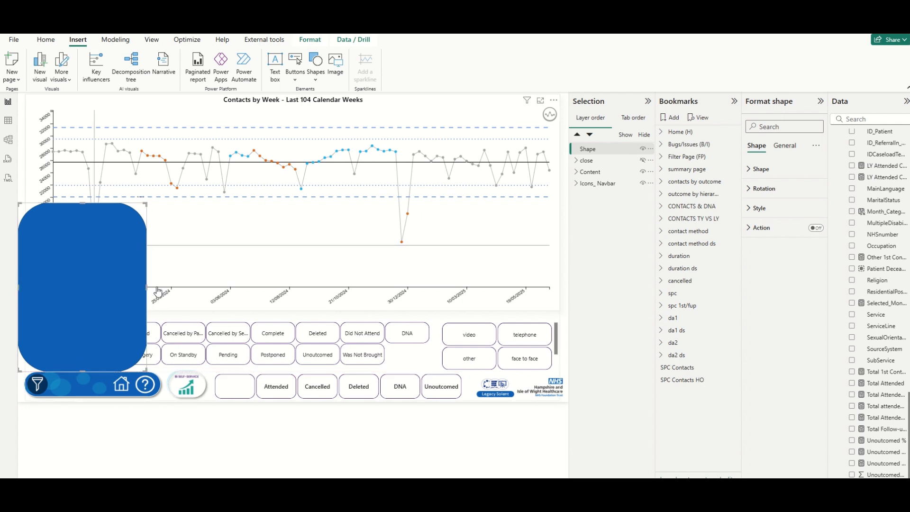
{"action": "left_click_drag", "start_coordinate": [147, 286], "coordinate": [168, 288]}
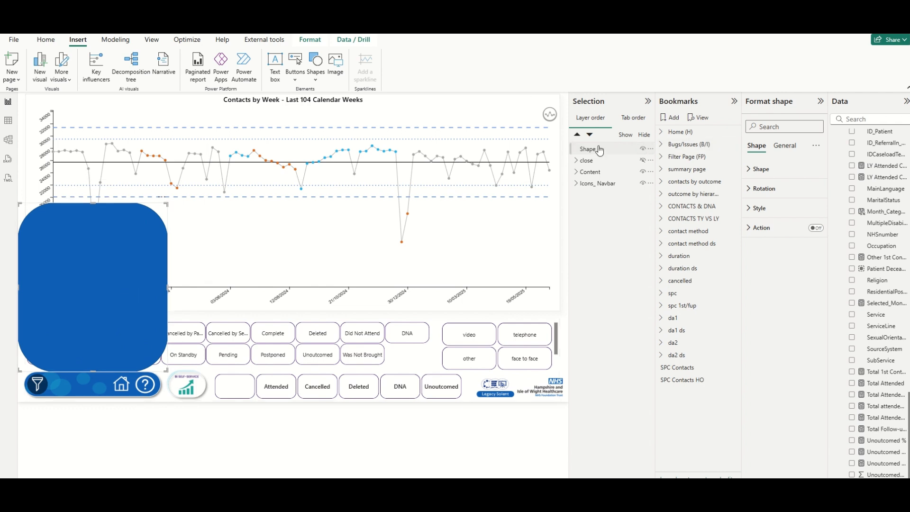
{"action": "left_click", "coordinate": [322, 422]}
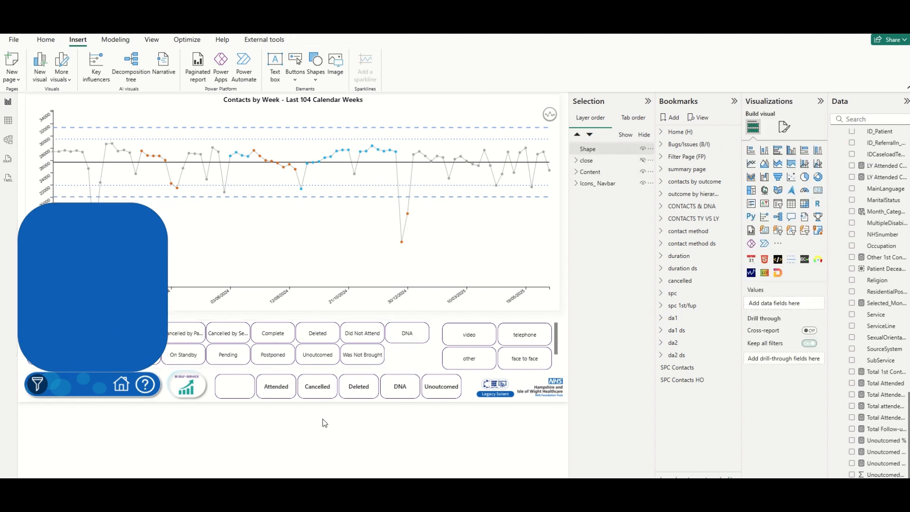
Add a ServiceLine slicer on the blue panel and rename its field to 'Service Line'.
{"action": "left_click", "coordinate": [778, 204]}
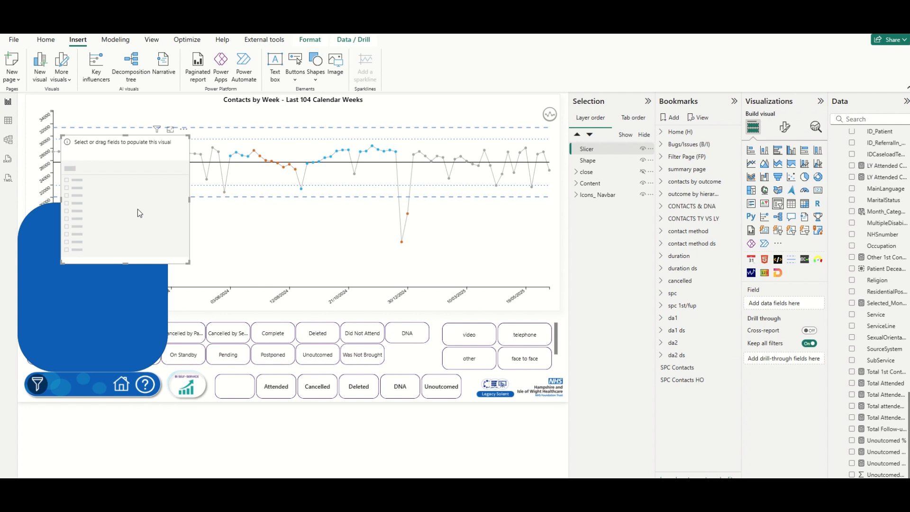
{"action": "left_click_drag", "start_coordinate": [136, 212], "coordinate": [96, 260]}
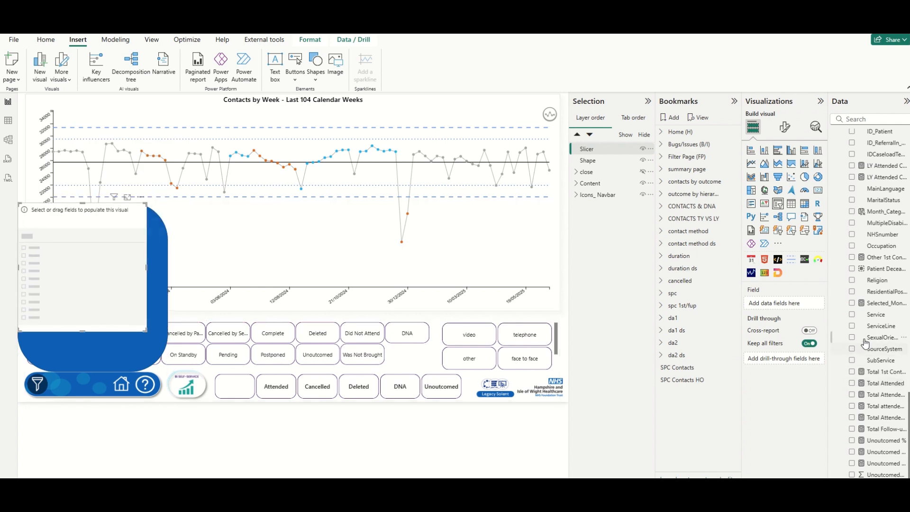
{"action": "left_click", "coordinate": [852, 326]}
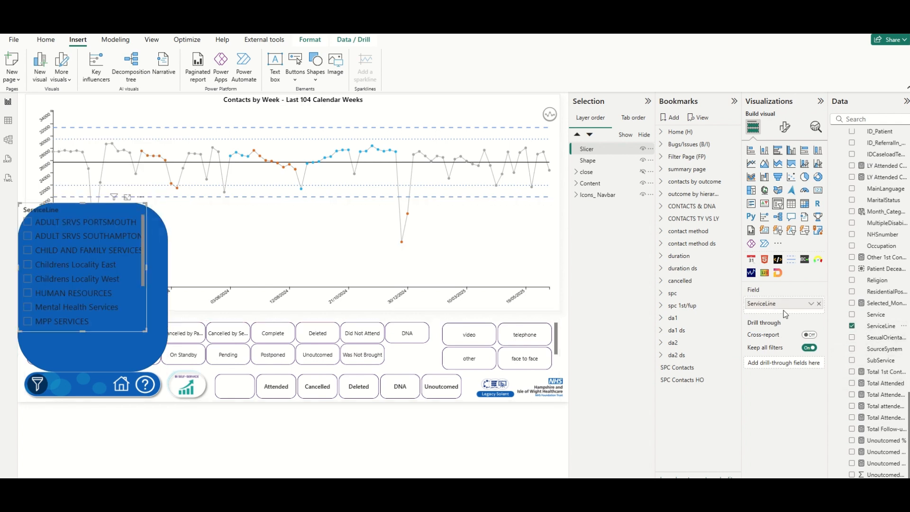
{"action": "left_click", "coordinate": [767, 304]}
{"action": "key", "text": "Return"}
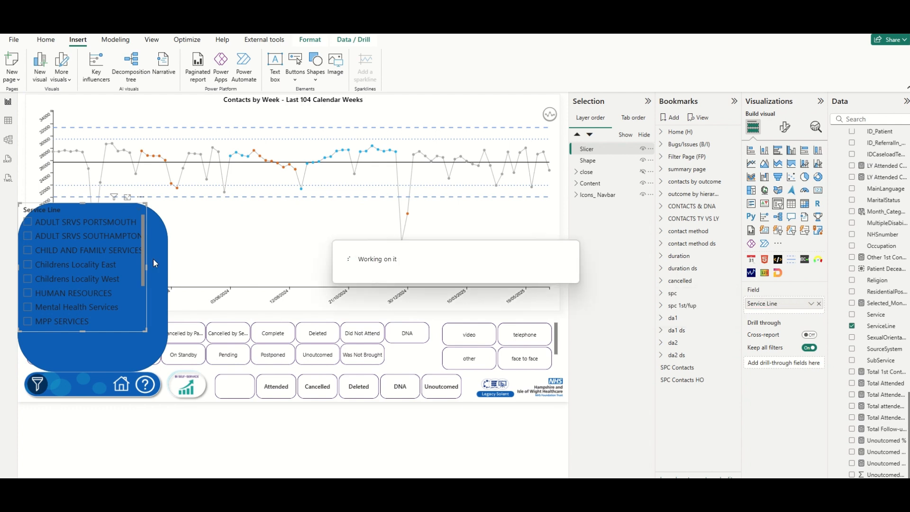
{"action": "left_click", "coordinate": [785, 132]}
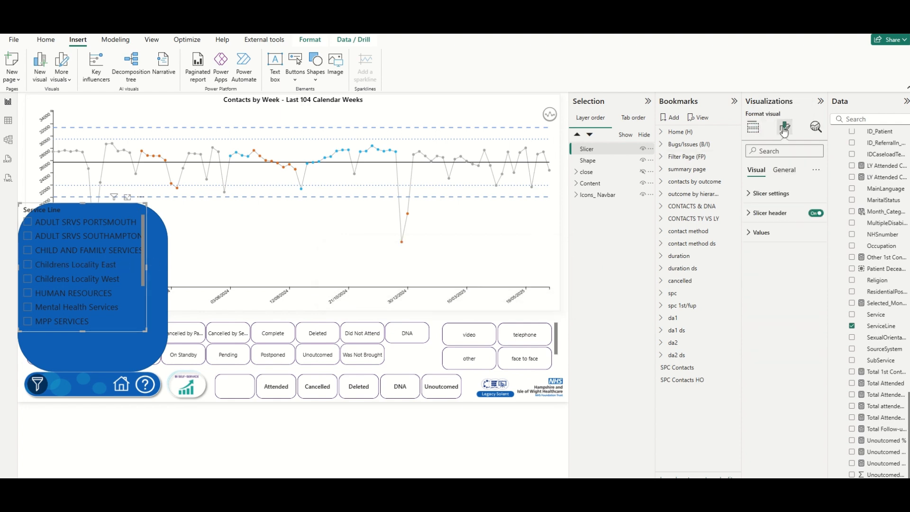
Switch the slicer style to Dropdown and shrink it to just the dropdown box.
{"action": "left_click", "coordinate": [764, 195]}
{"action": "left_click", "coordinate": [780, 243]}
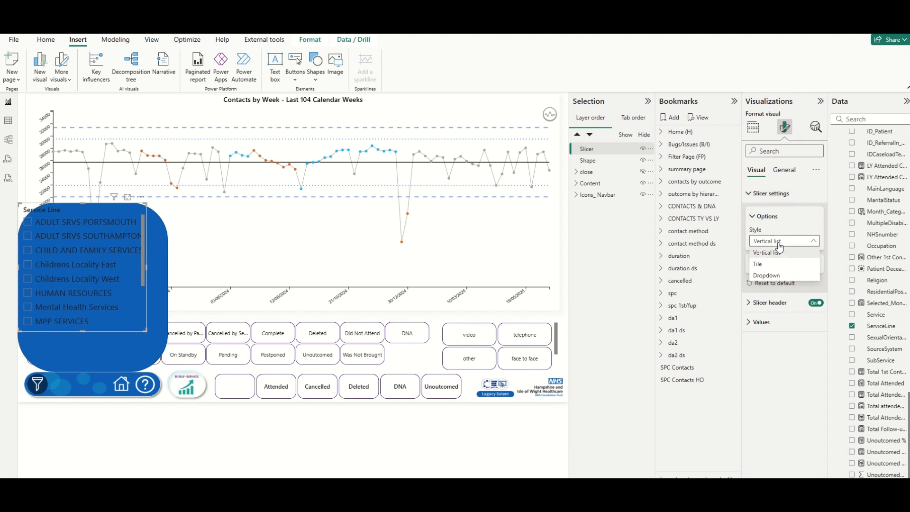
{"action": "left_click", "coordinate": [770, 275]}
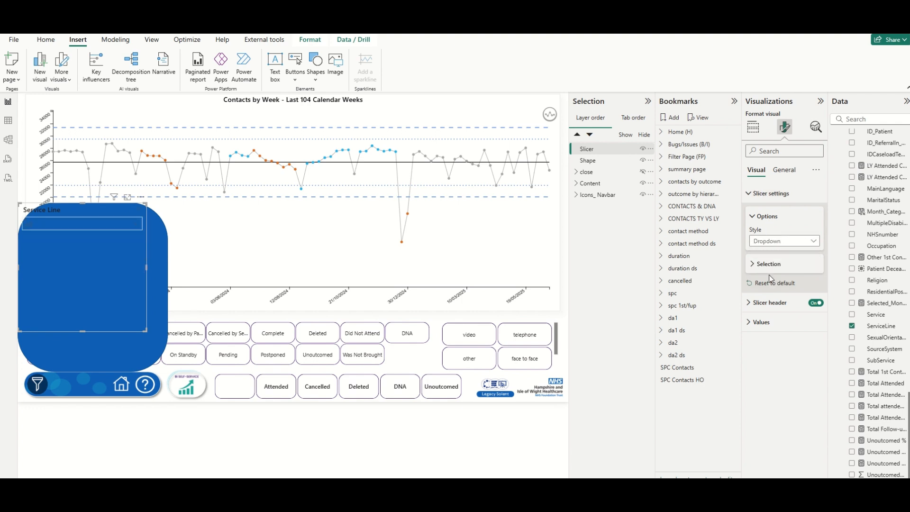
{"action": "left_click_drag", "start_coordinate": [82, 331], "coordinate": [112, 268]}
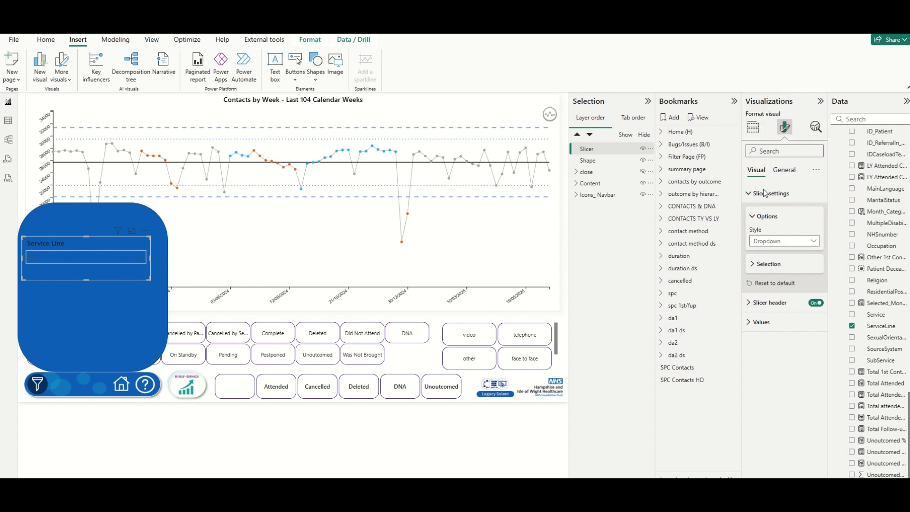
Make the slicer values background white and widen the dropdown to fill the panel.
{"action": "left_click", "coordinate": [754, 323]}
{"action": "scroll", "coordinate": [770, 462], "scroll_direction": "down", "scroll_amount": 2}
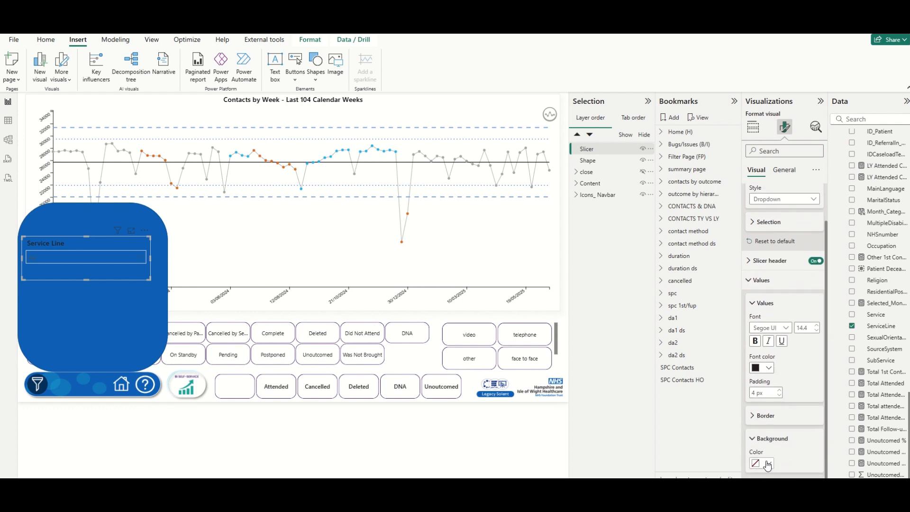
{"action": "left_click", "coordinate": [765, 464]}
{"action": "left_click", "coordinate": [761, 426]}
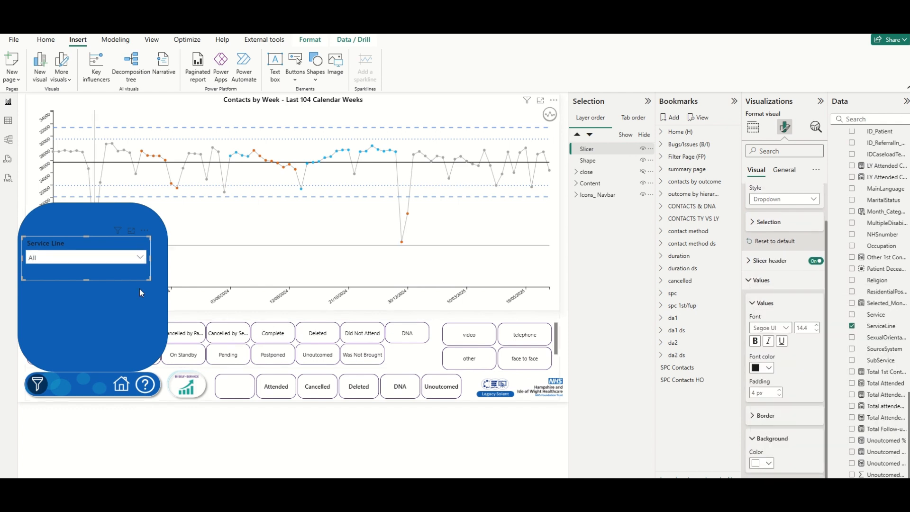
{"action": "left_click", "coordinate": [122, 258]}
{"action": "left_click", "coordinate": [122, 258]}
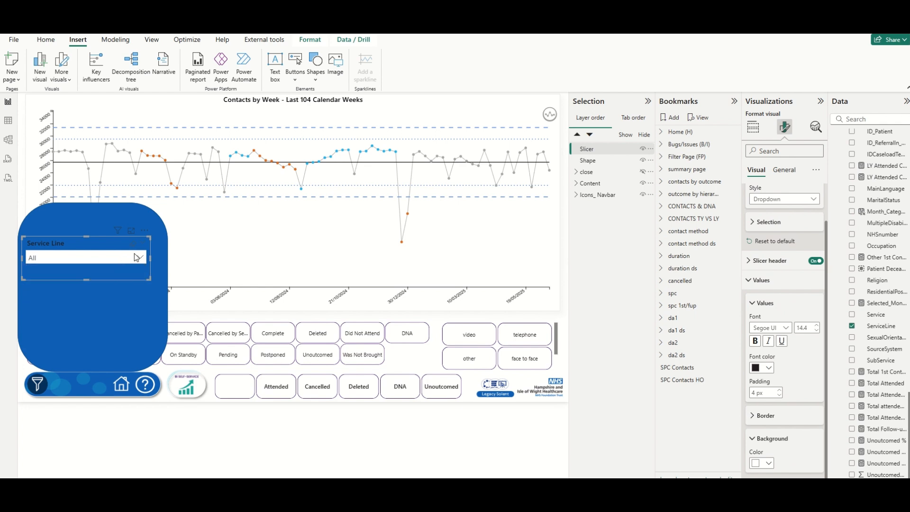
{"action": "left_click_drag", "start_coordinate": [150, 258], "coordinate": [162, 259]}
{"action": "left_click", "coordinate": [141, 261]}
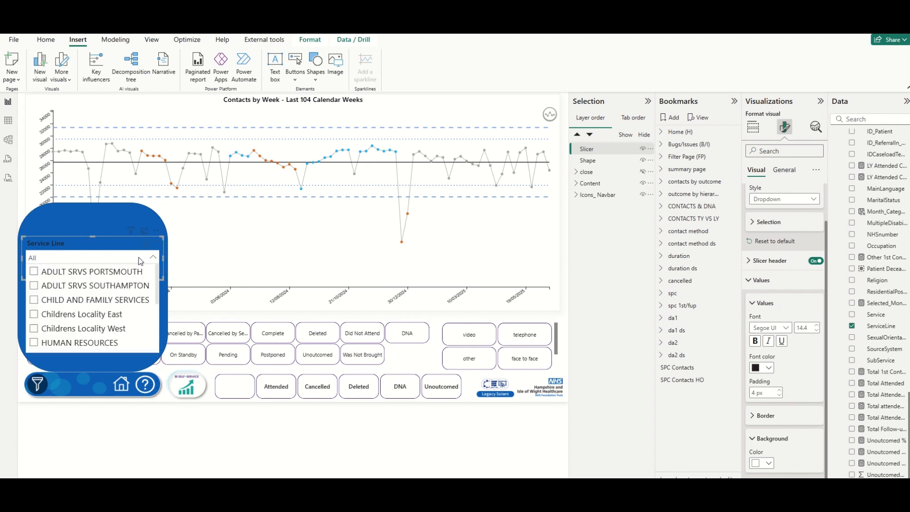
{"action": "scroll", "coordinate": [134, 291], "scroll_direction": "down", "scroll_amount": 3}
{"action": "scroll", "coordinate": [134, 290], "scroll_direction": "up", "scroll_amount": 3}
{"action": "left_click", "coordinate": [115, 371]}
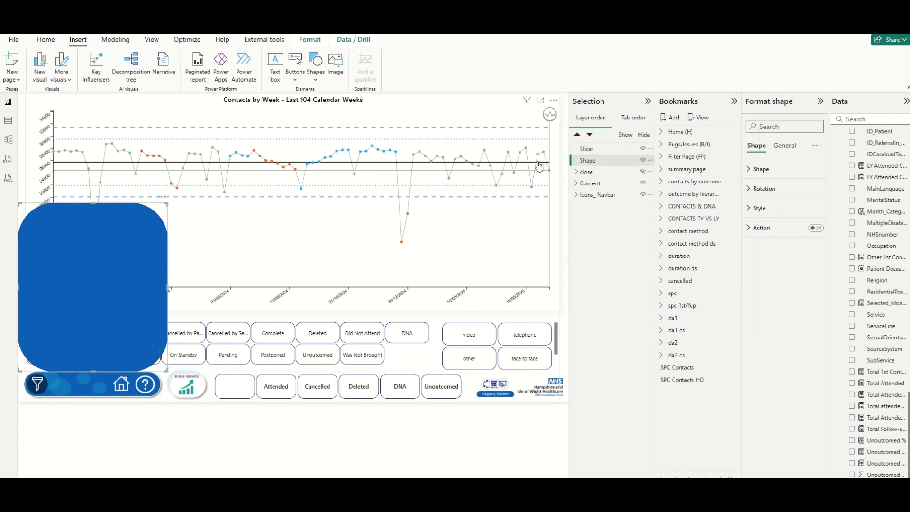
Deselect the blue panel, reselect the Service Line slicer and show its Format visual options.
{"action": "left_click", "coordinate": [596, 161]}
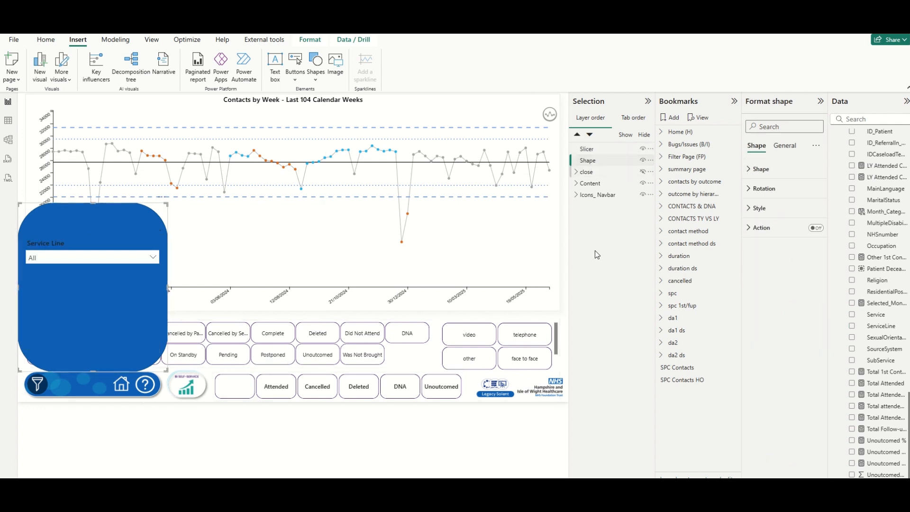
{"action": "left_click", "coordinate": [241, 430]}
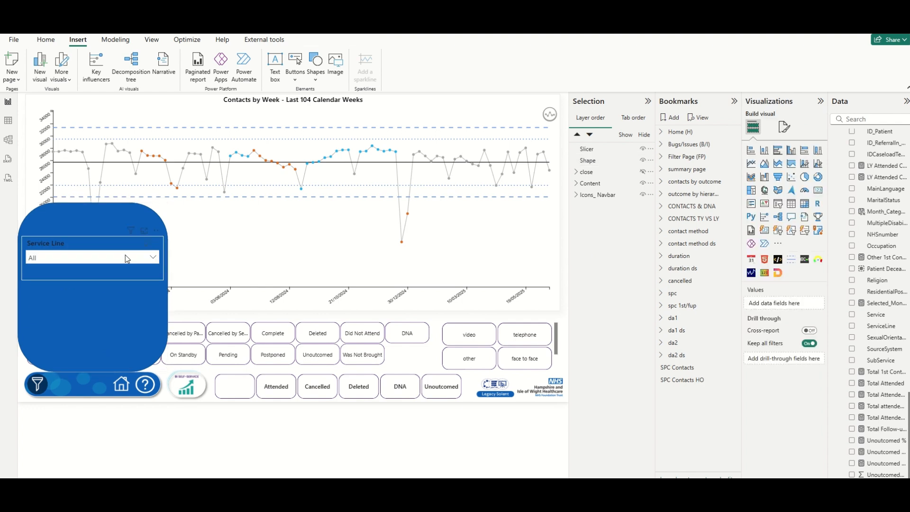
{"action": "left_click", "coordinate": [109, 272]}
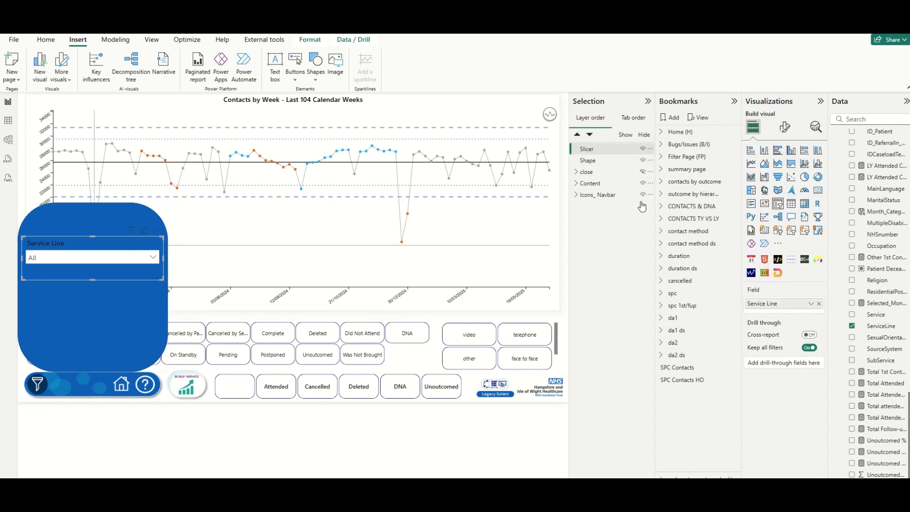
{"action": "left_click", "coordinate": [785, 127]}
Turn on the slicer background at 100% transparency and add a white visual border.
{"action": "left_click", "coordinate": [784, 170]}
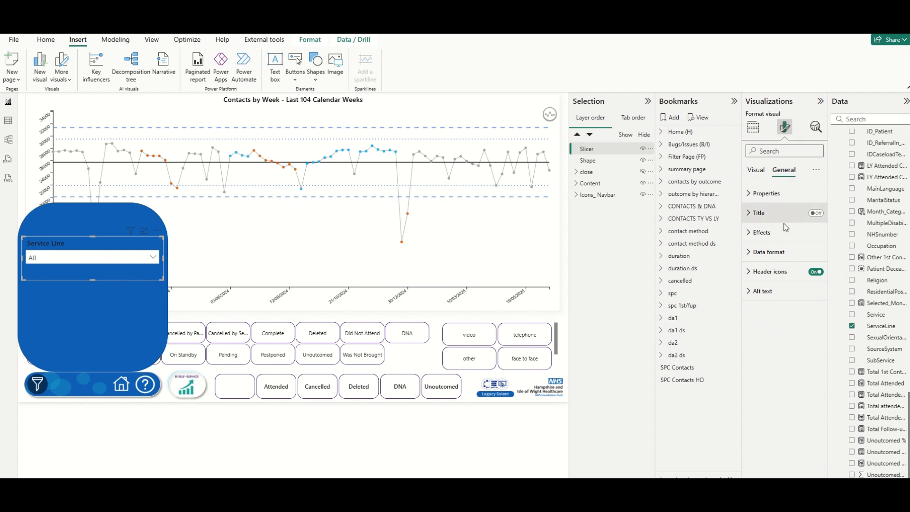
{"action": "left_click", "coordinate": [761, 232]}
{"action": "left_click", "coordinate": [812, 255]}
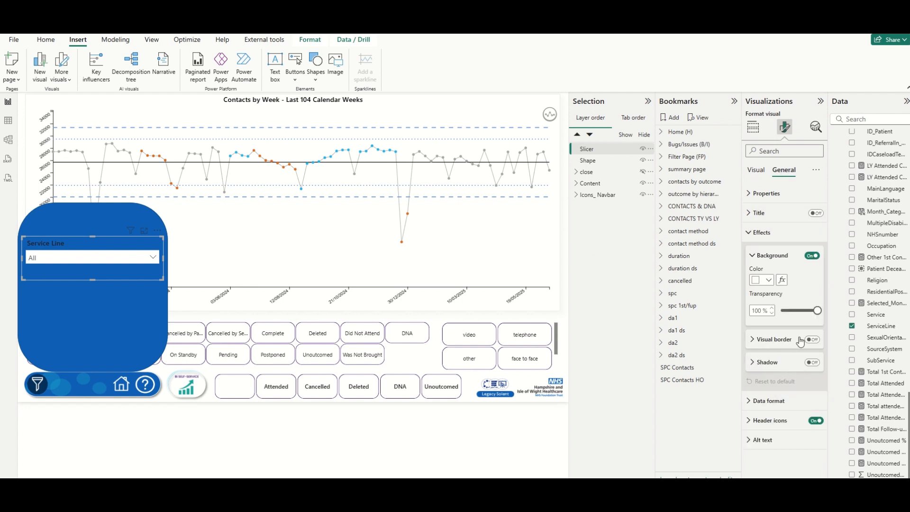
{"action": "left_click", "coordinate": [814, 342]}
{"action": "left_click", "coordinate": [770, 340]}
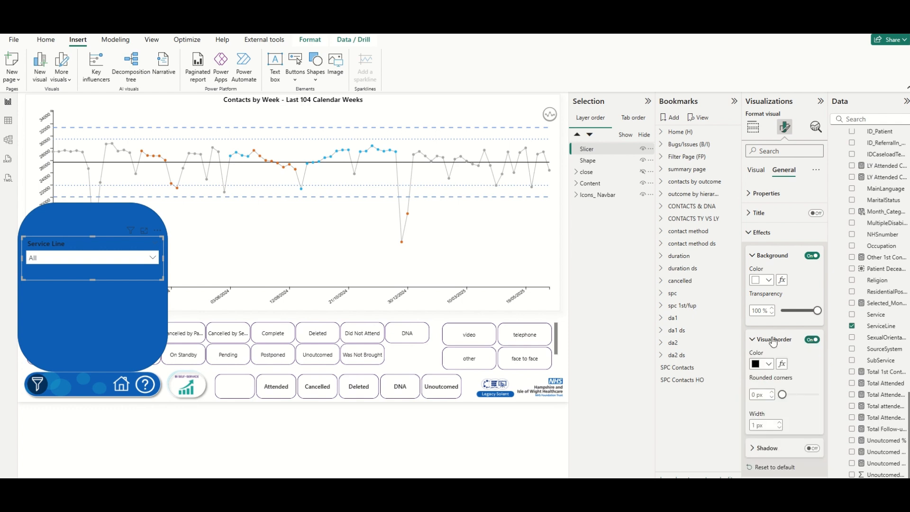
{"action": "left_click", "coordinate": [769, 365]}
{"action": "left_click", "coordinate": [764, 331]}
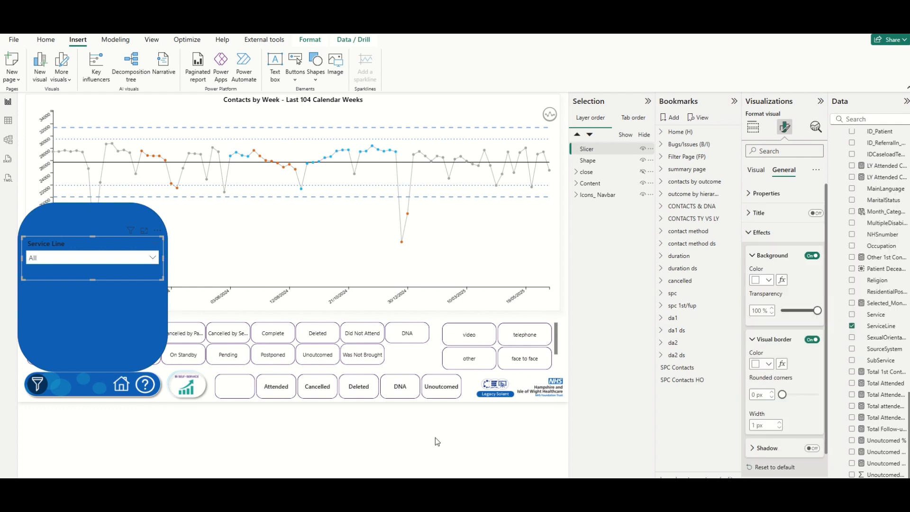
{"action": "left_click", "coordinate": [340, 439]}
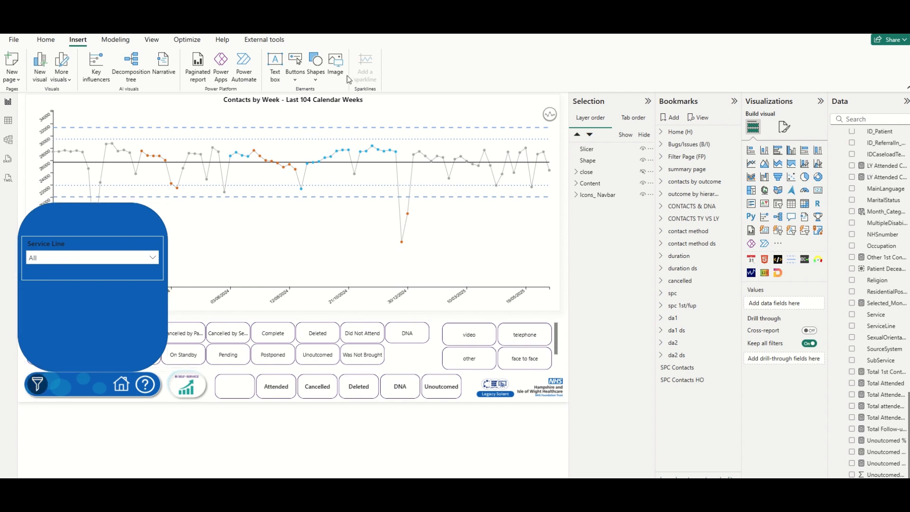
Insert a blank button and place it at the top of the blue filter panel.
{"action": "left_click", "coordinate": [297, 83]}
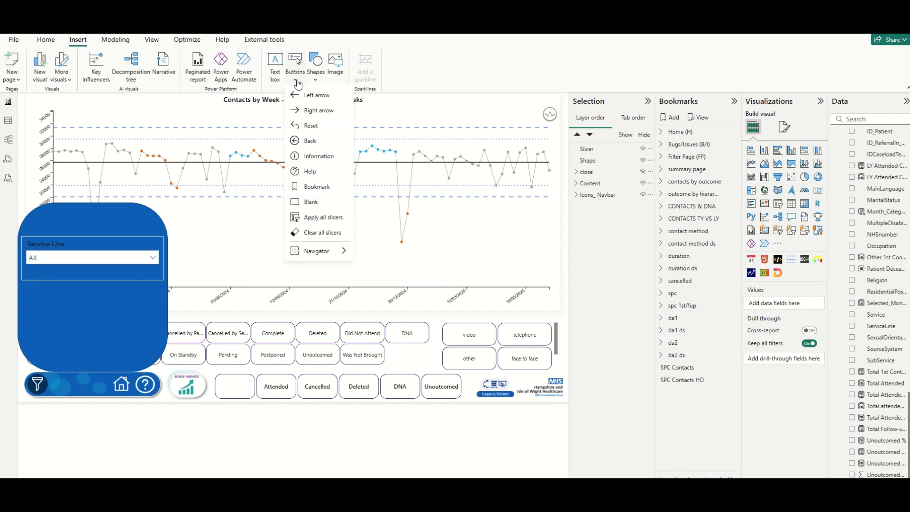
{"action": "left_click", "coordinate": [310, 204]}
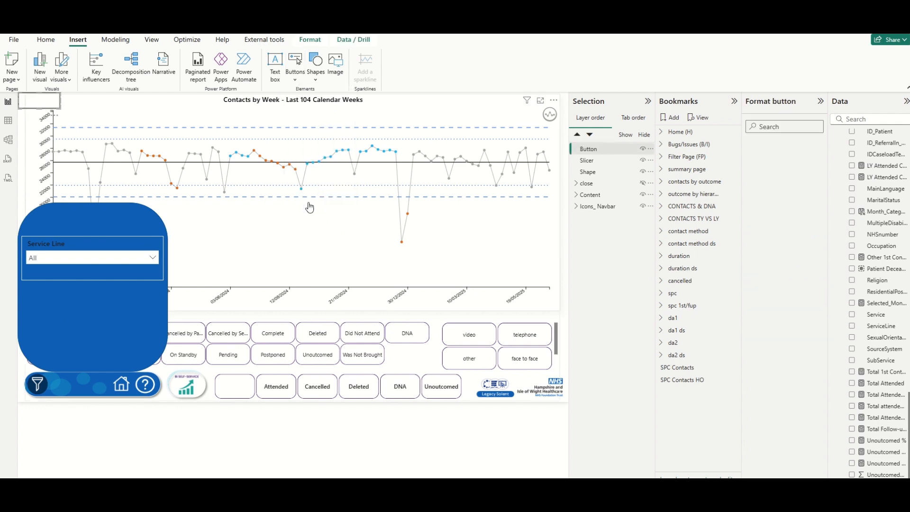
{"action": "left_click_drag", "start_coordinate": [75, 172], "coordinate": [134, 218]}
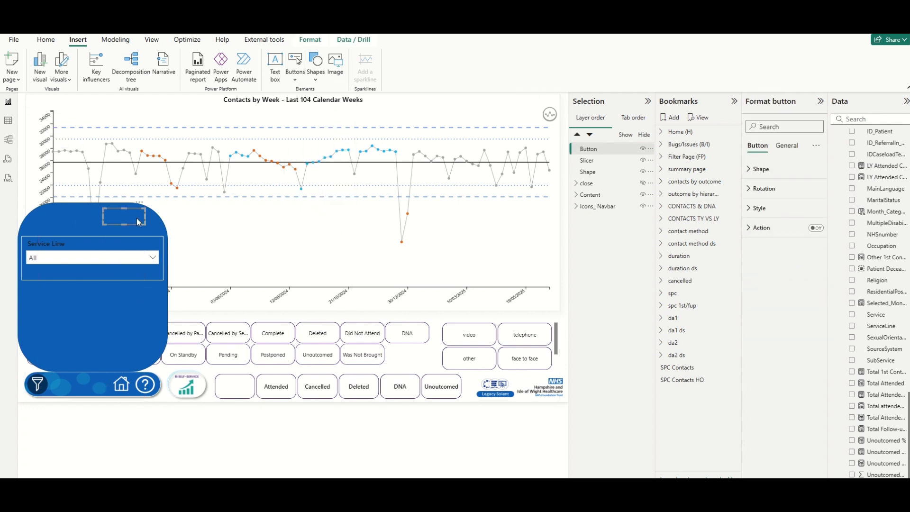
Give the button a white 'Close Filters' text label and a bold hover state.
{"action": "left_click", "coordinate": [765, 209]}
{"action": "left_click", "coordinate": [766, 212]}
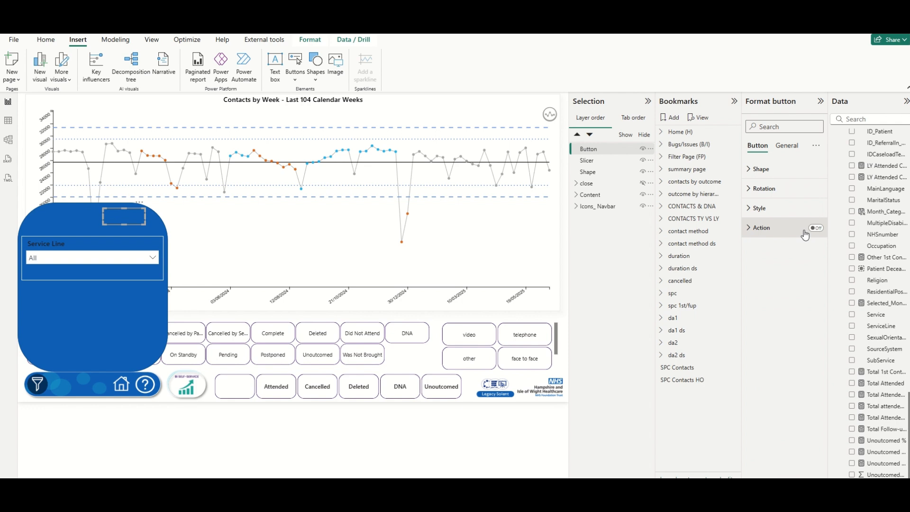
{"action": "left_click", "coordinate": [765, 209]}
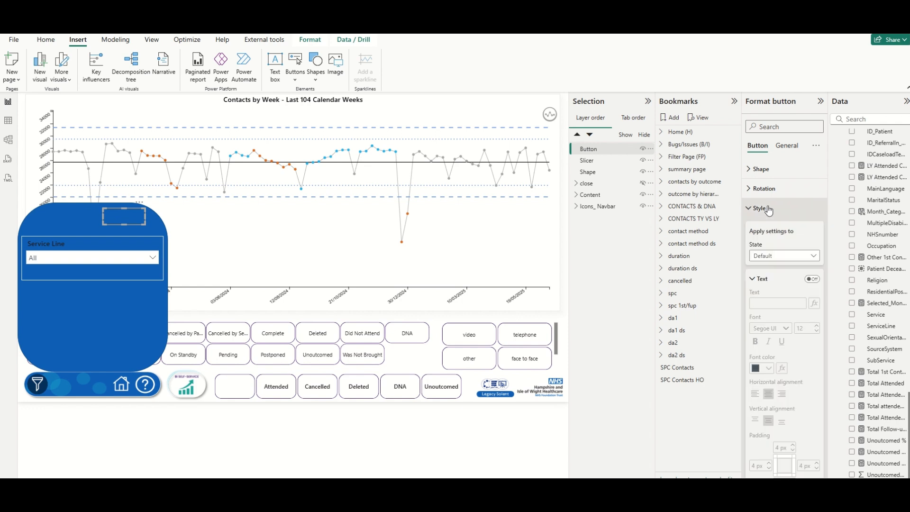
{"action": "left_click", "coordinate": [782, 256]}
{"action": "left_click", "coordinate": [781, 267]}
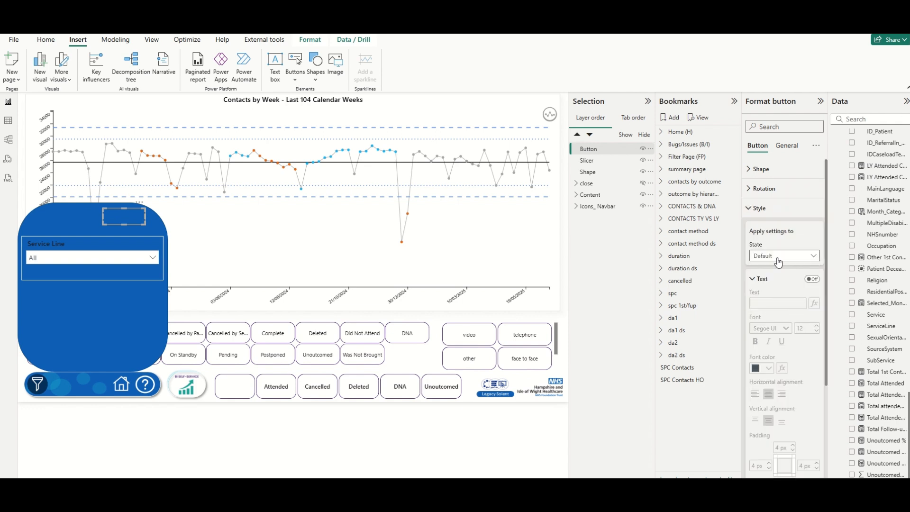
{"action": "left_click", "coordinate": [811, 280]}
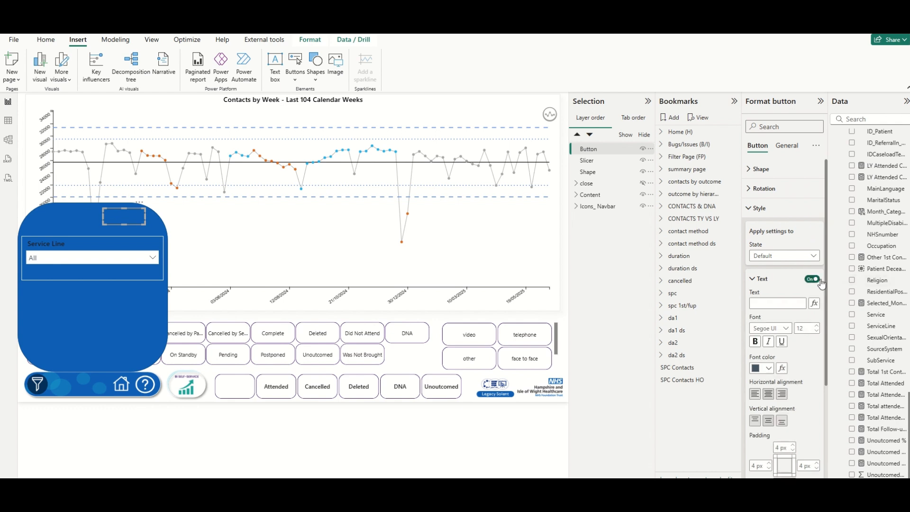
{"action": "left_click", "coordinate": [774, 305]}
{"action": "left_click", "coordinate": [769, 368]}
{"action": "left_click", "coordinate": [761, 329]}
{"action": "left_click", "coordinate": [763, 302]}
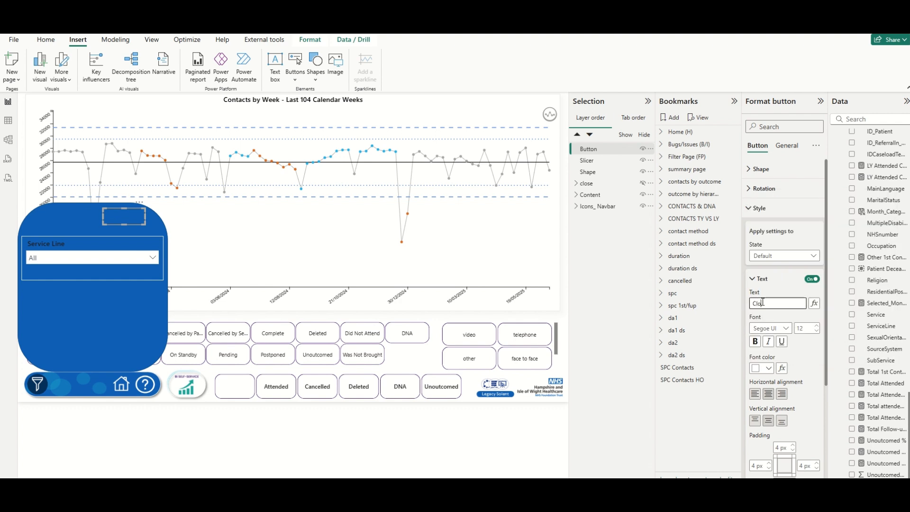
{"action": "type", "text": "Close Filters"}
{"action": "left_click", "coordinate": [790, 257]}
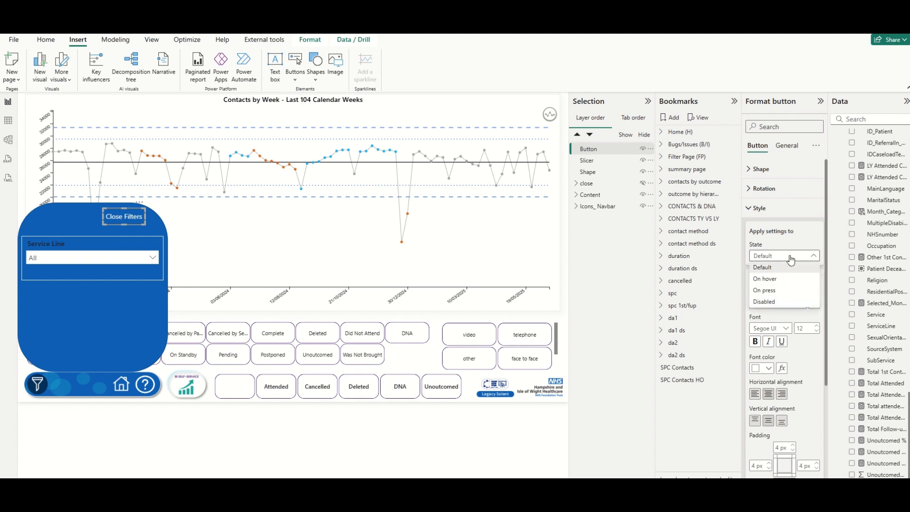
{"action": "left_click", "coordinate": [769, 282]}
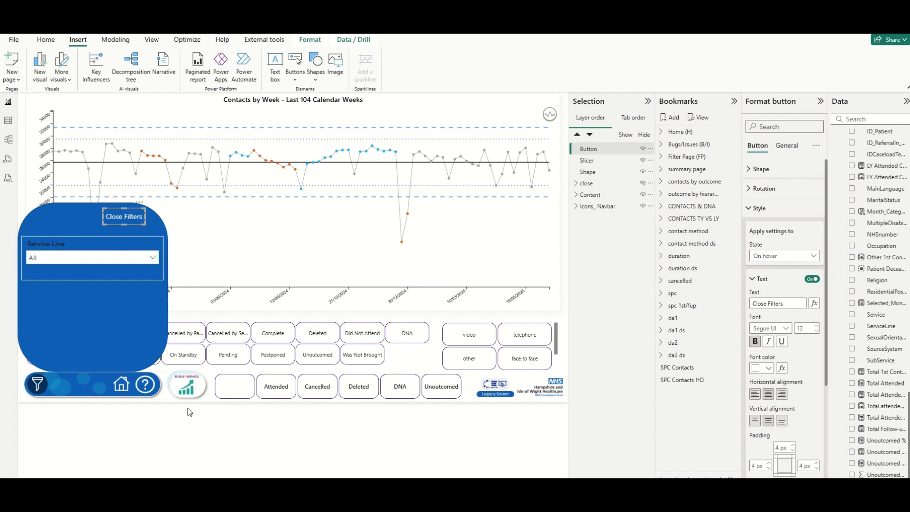
{"action": "left_click", "coordinate": [198, 429]}
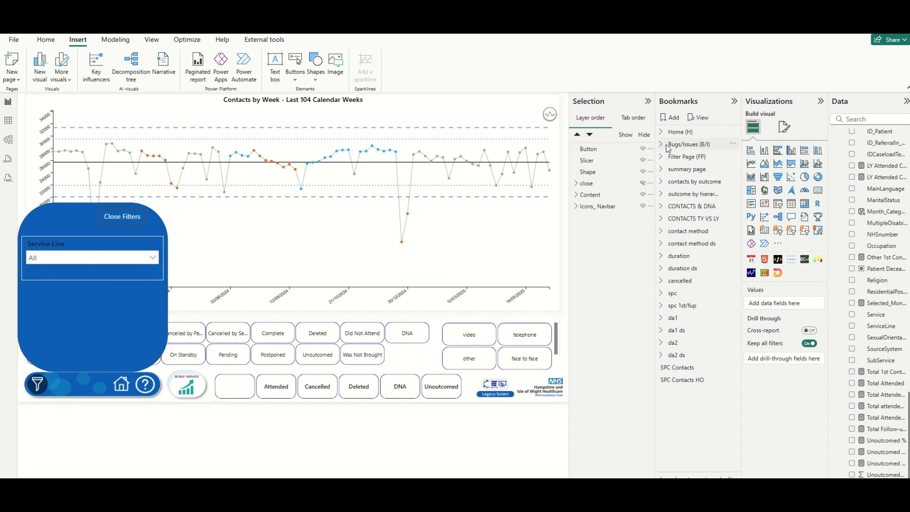
Group the Close Filters button, slicer and panel shape into a layer group named filters.
{"action": "left_click", "coordinate": [590, 150]}
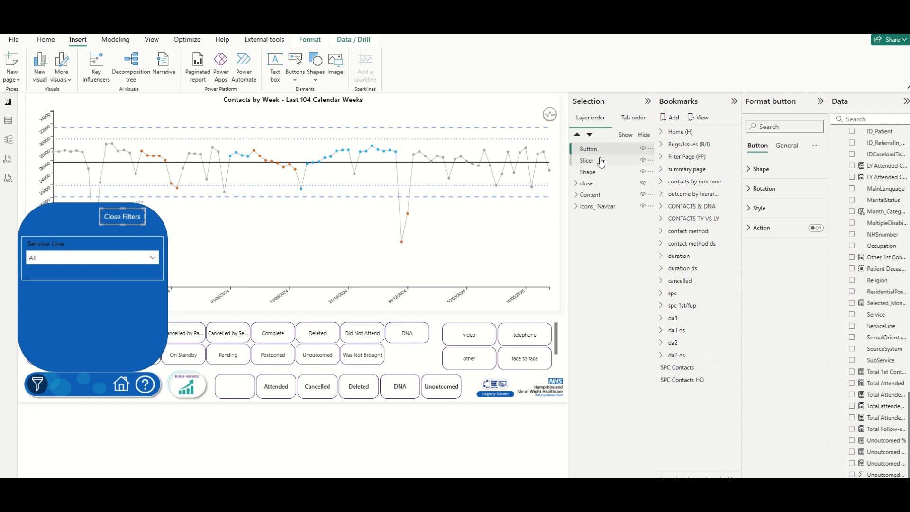
{"action": "left_click", "coordinate": [601, 170], "text": "shift"}
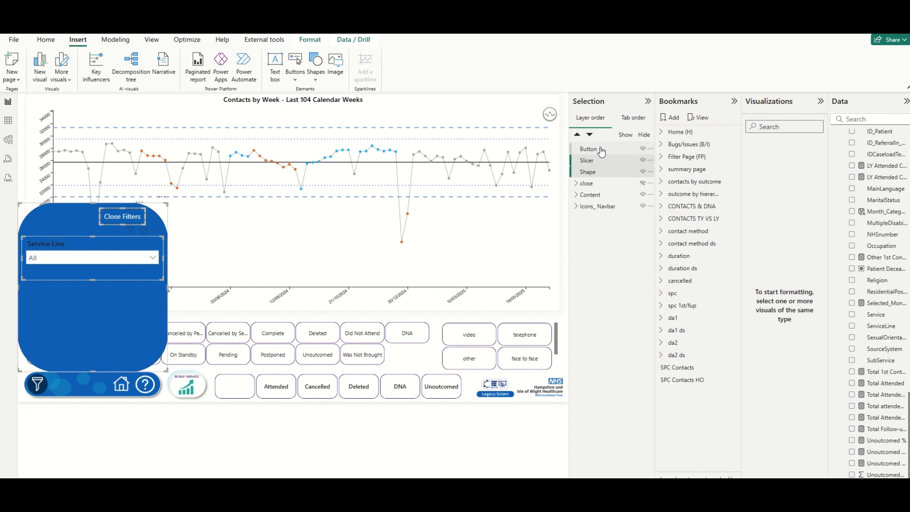
{"action": "right_click", "coordinate": [600, 148]}
{"action": "mouse_move", "coordinate": [631, 155]}
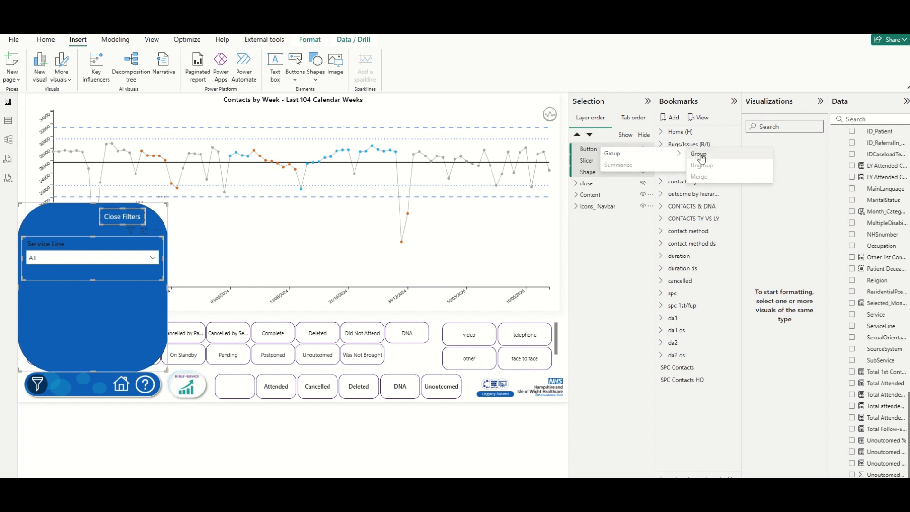
{"action": "left_click", "coordinate": [699, 155]}
{"action": "double_click", "coordinate": [614, 149]}
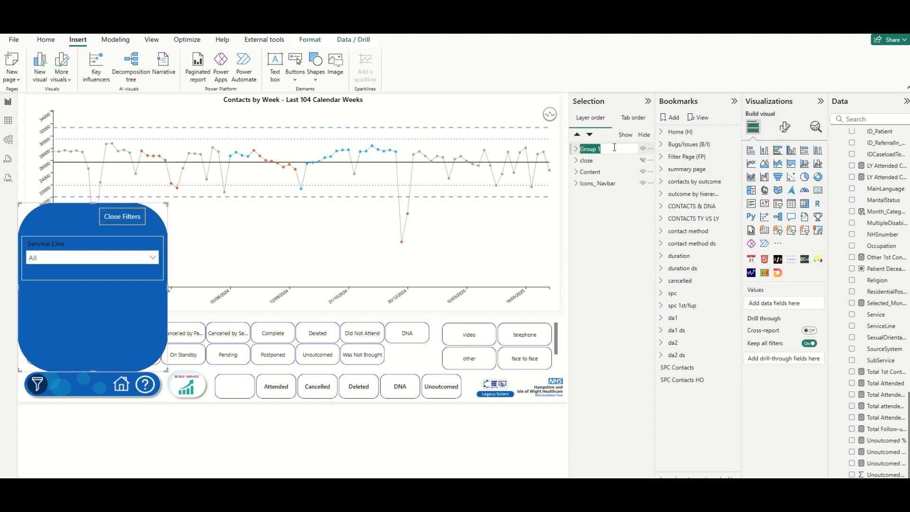
{"action": "key", "text": "BackSpace"}
{"action": "type", "text": "filters"}
{"action": "key", "text": "Return"}
Add a bookmark without Data capture and rename it 'spc filter'.
{"action": "left_click", "coordinate": [670, 118]}
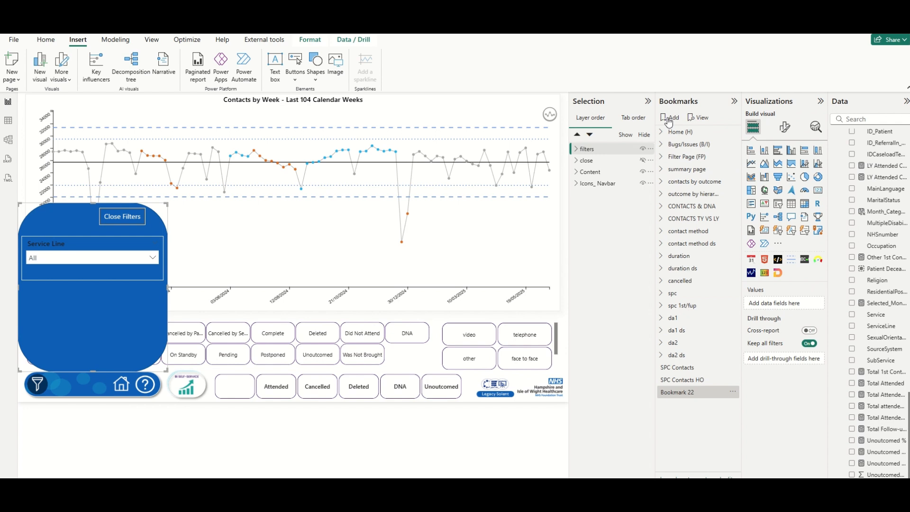
{"action": "left_click", "coordinate": [735, 391]}
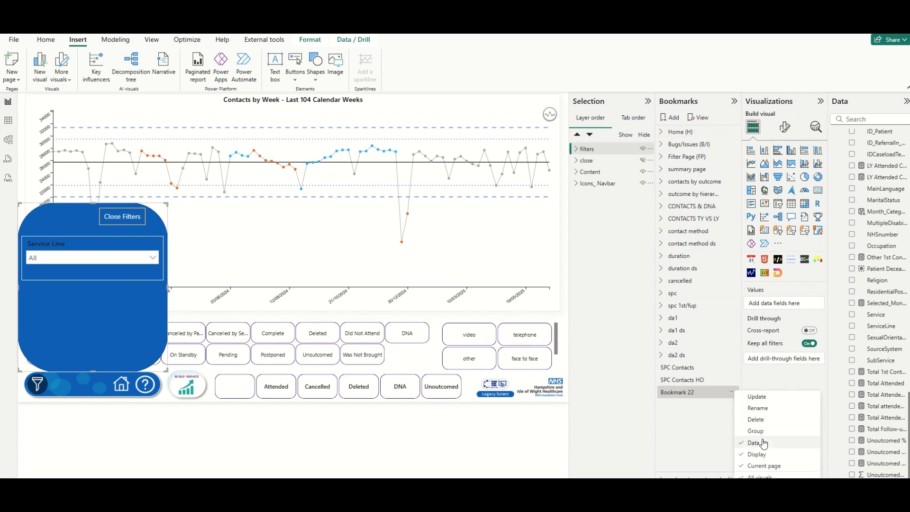
{"action": "left_click", "coordinate": [762, 439]}
{"action": "double_click", "coordinate": [704, 394]}
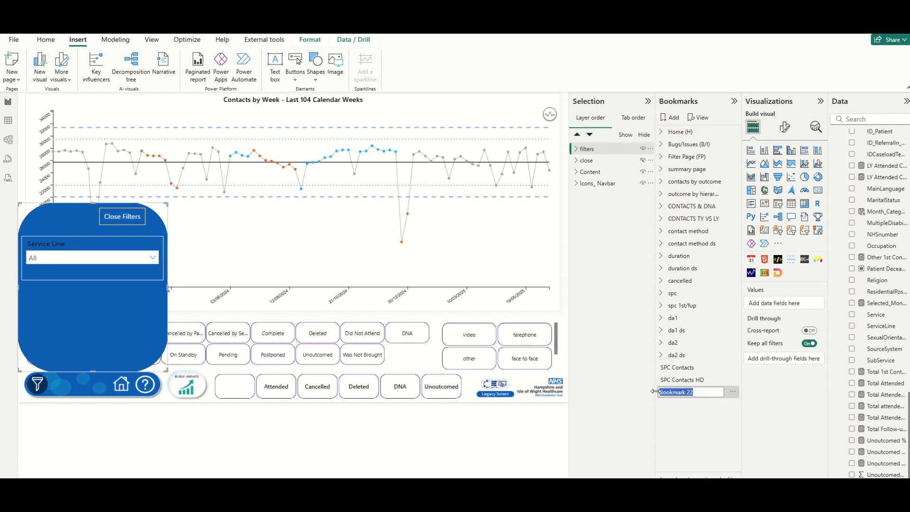
{"action": "type", "text": "spc filter"}
{"action": "key", "text": "Return"}
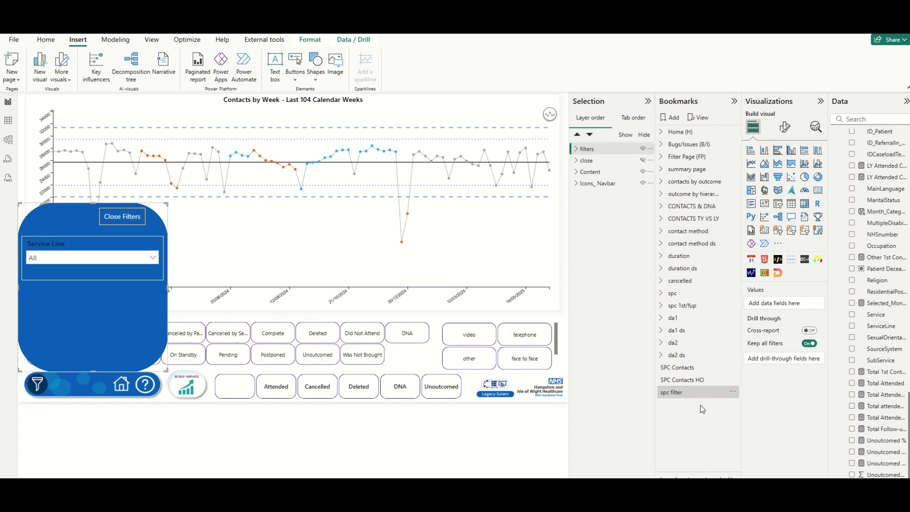
Hide the filters group and update the SPC Contacts HO bookmark to keep the panel hidden.
{"action": "left_click", "coordinate": [388, 451]}
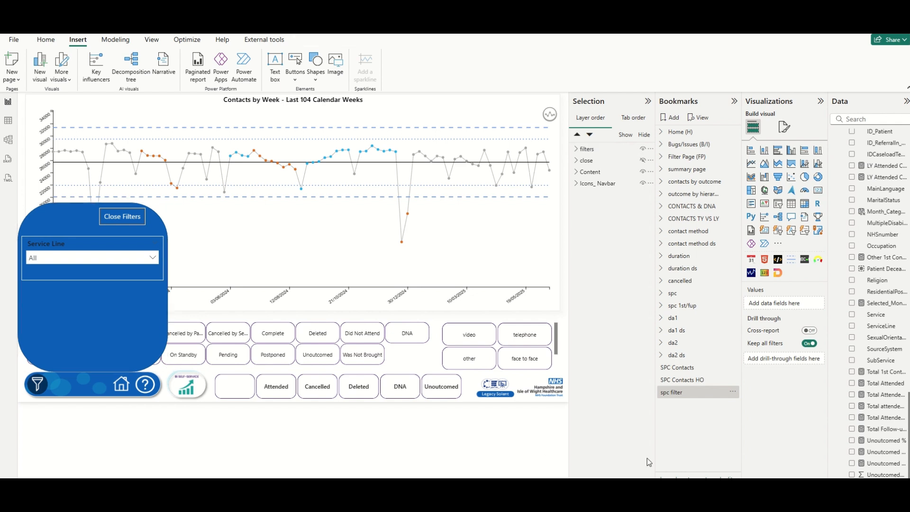
{"action": "left_click", "coordinate": [689, 379]}
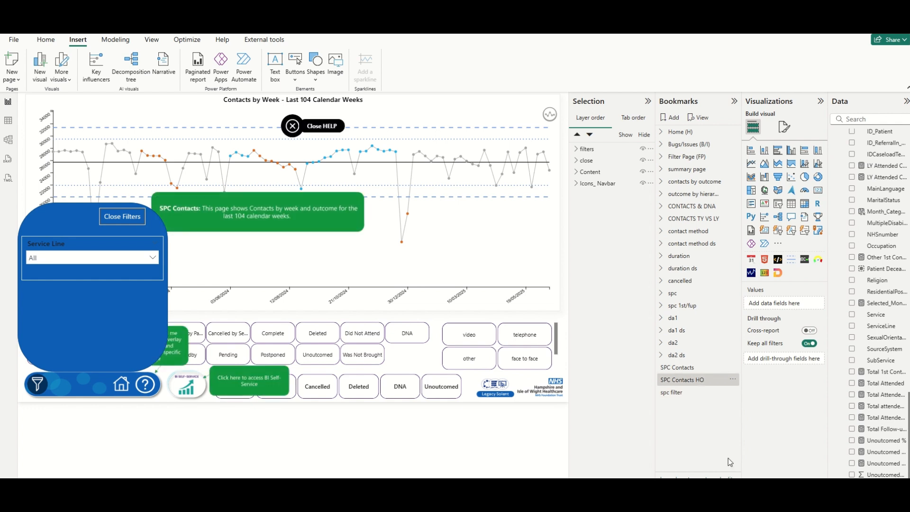
{"action": "left_click", "coordinate": [643, 148]}
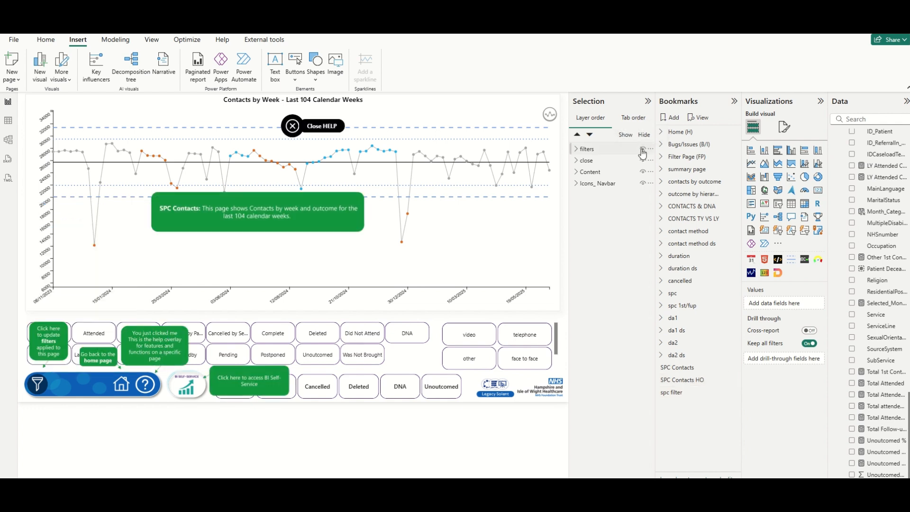
{"action": "left_click", "coordinate": [733, 379]}
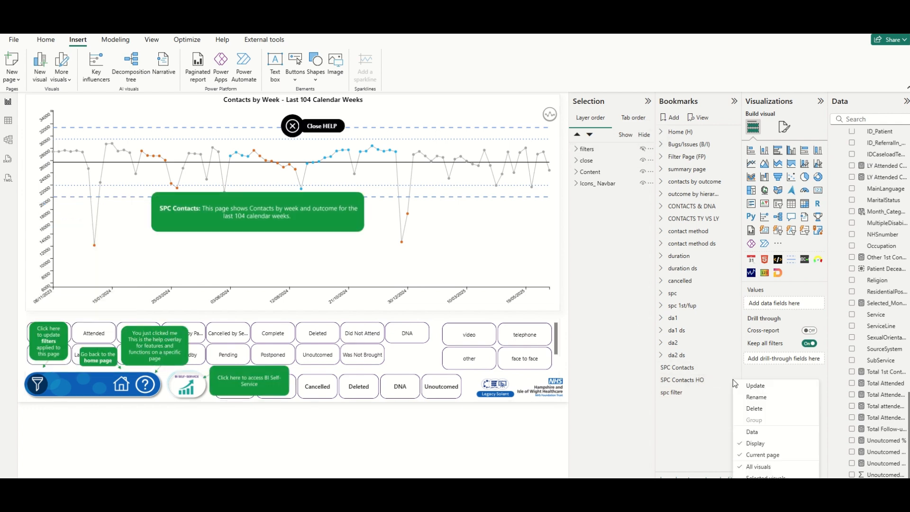
{"action": "left_click", "coordinate": [766, 390]}
{"action": "left_click", "coordinate": [691, 368]}
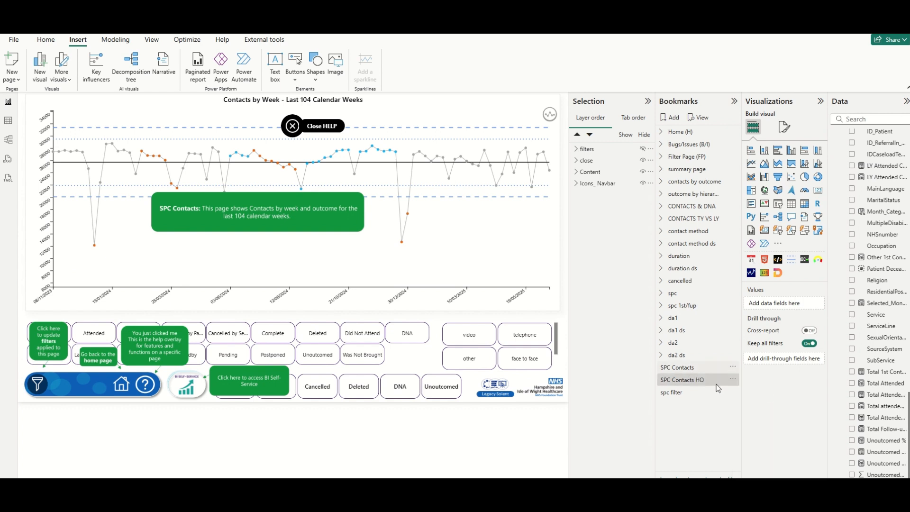
{"action": "left_click", "coordinate": [696, 380]}
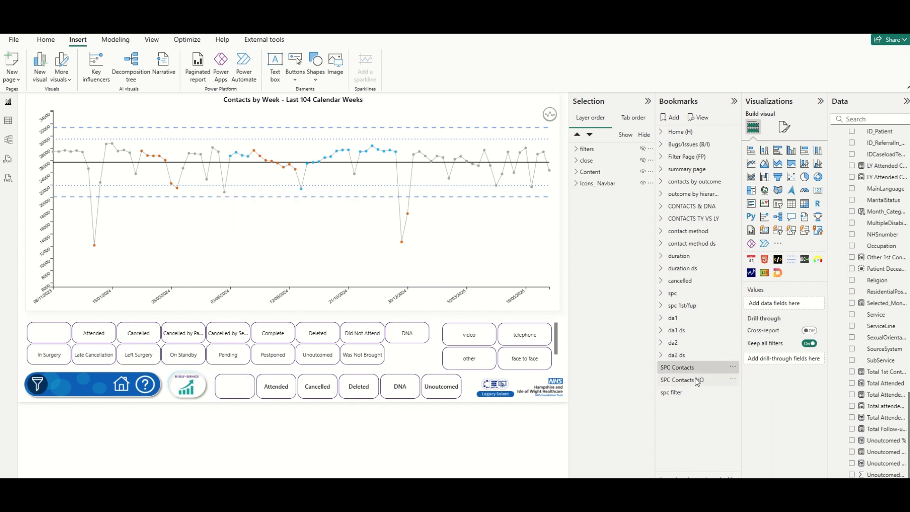
Show the filters group again, update the spc filter bookmark, and test all three bookmarks.
{"action": "left_click", "coordinate": [669, 392]}
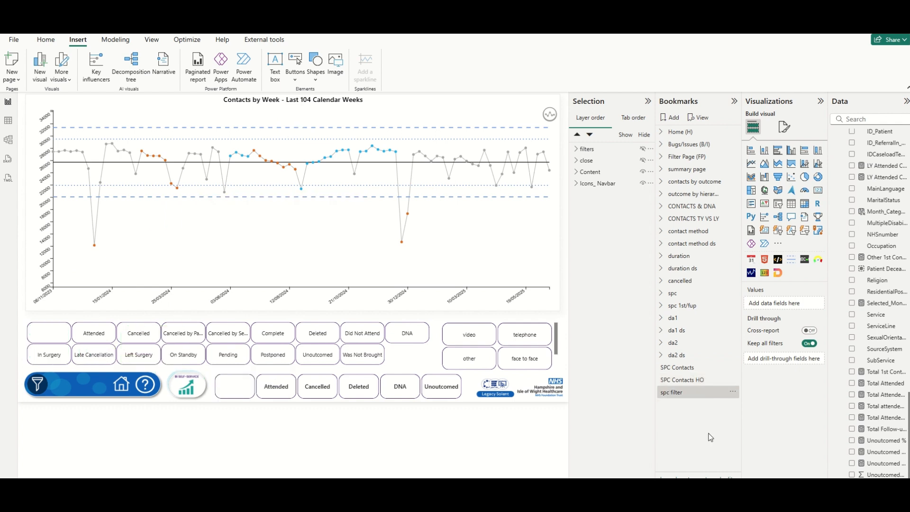
{"action": "left_click", "coordinate": [643, 149]}
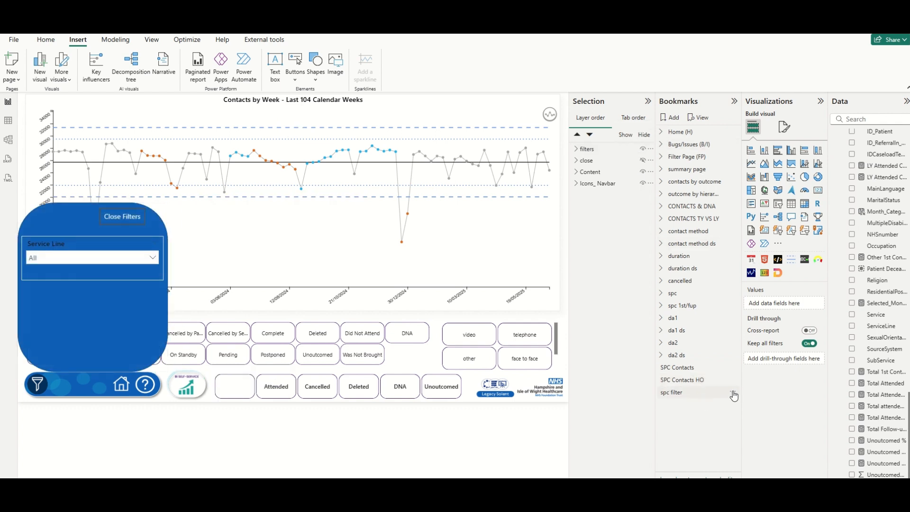
{"action": "left_click", "coordinate": [734, 391]}
{"action": "left_click", "coordinate": [761, 401]}
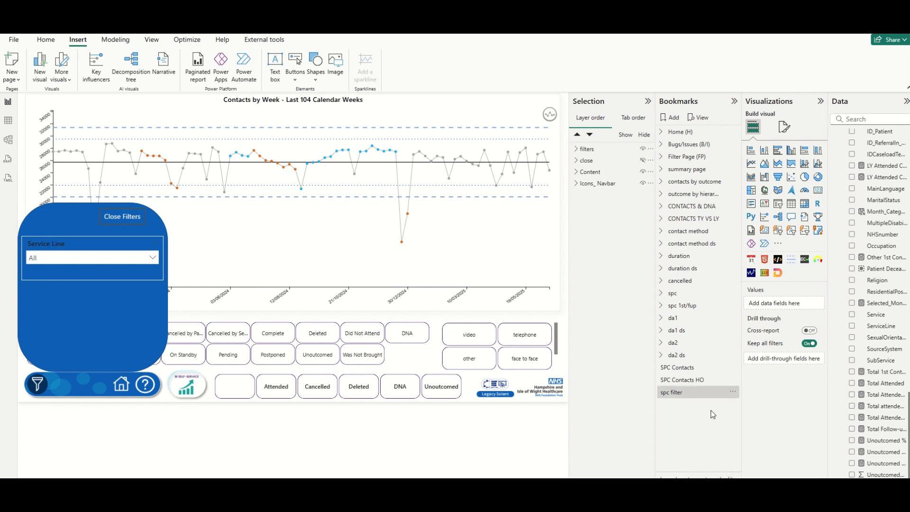
{"action": "left_click", "coordinate": [692, 382]}
{"action": "left_click", "coordinate": [692, 368]}
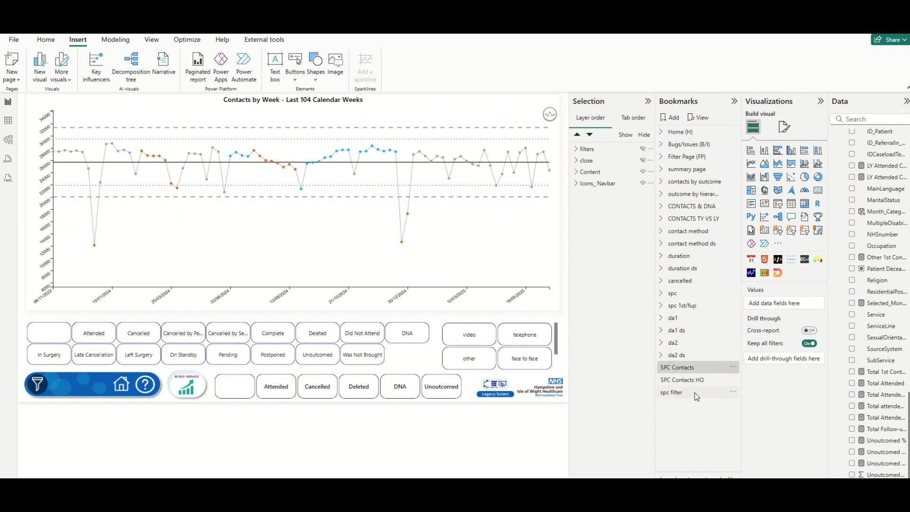
{"action": "left_click", "coordinate": [669, 394]}
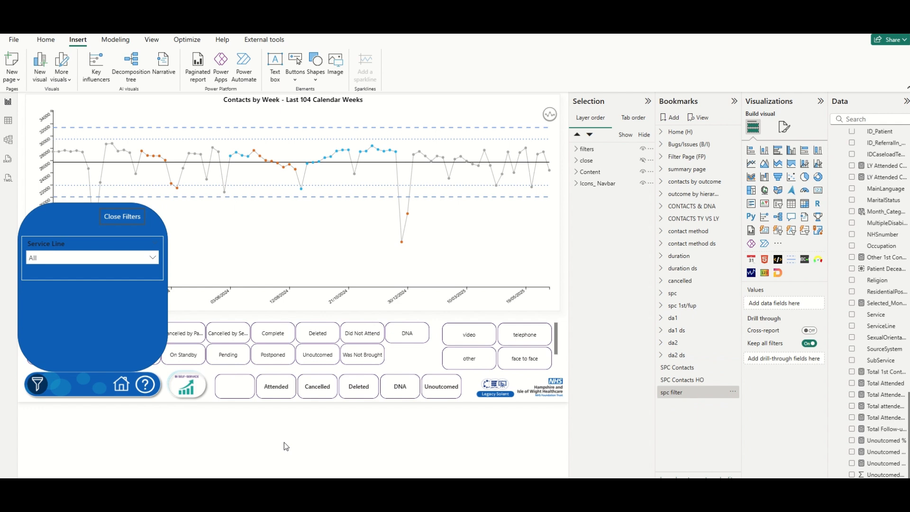
{"action": "left_click", "coordinate": [125, 217]}
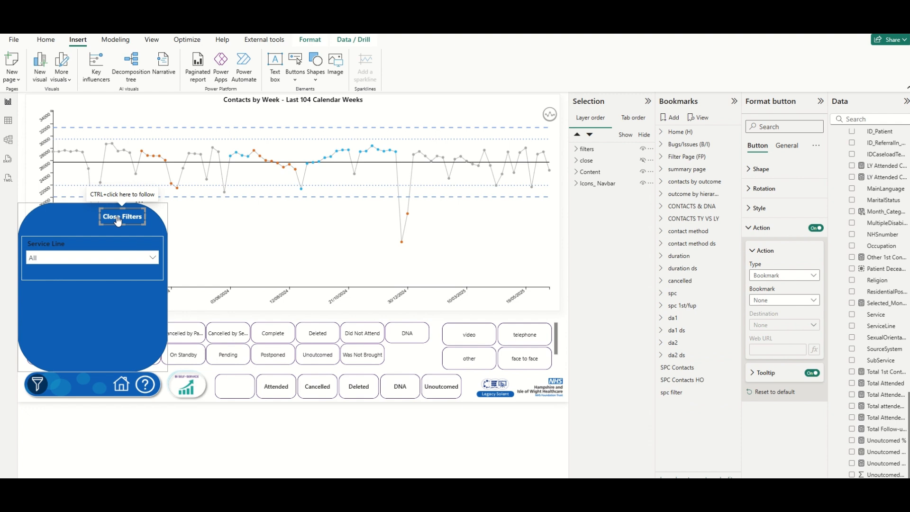
Set the Close Filters button's action bookmark to SPC Contacts and test that it hides the panel.
{"action": "left_click", "coordinate": [770, 302]}
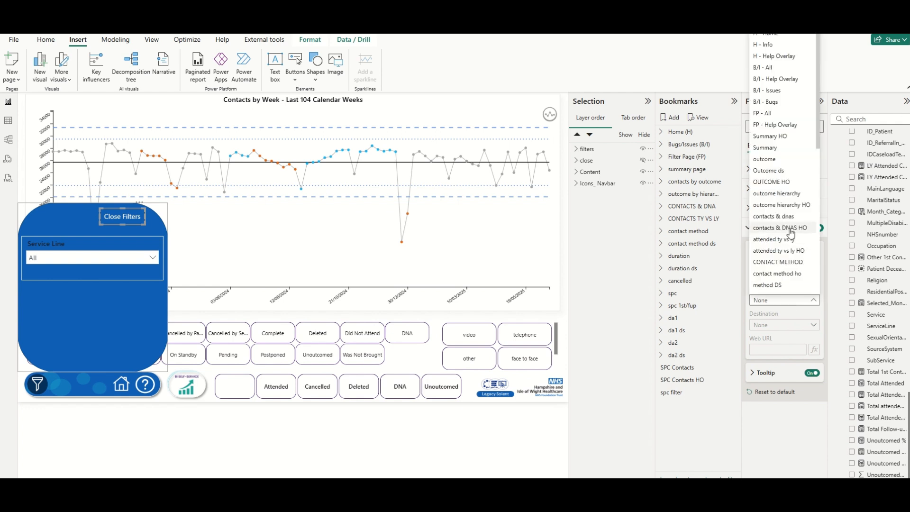
{"action": "scroll", "coordinate": [792, 244], "scroll_direction": "down", "scroll_amount": 10}
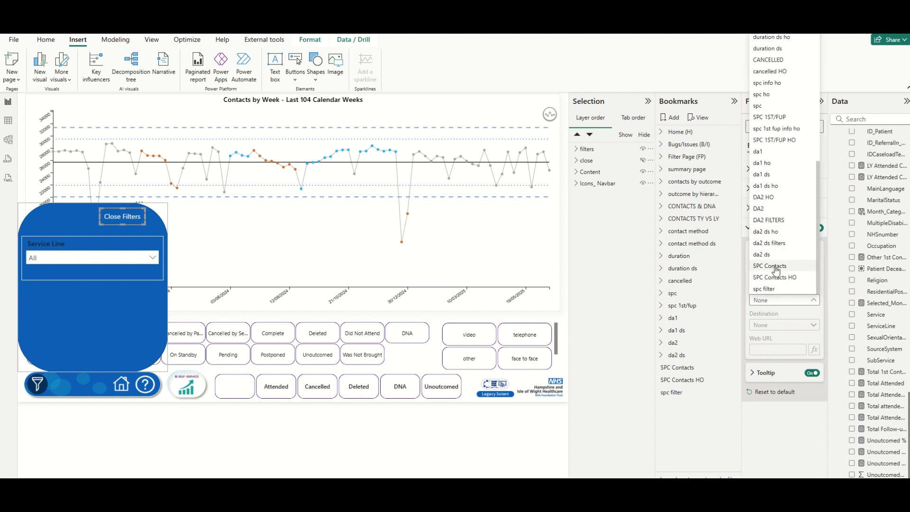
{"action": "left_click", "coordinate": [771, 267]}
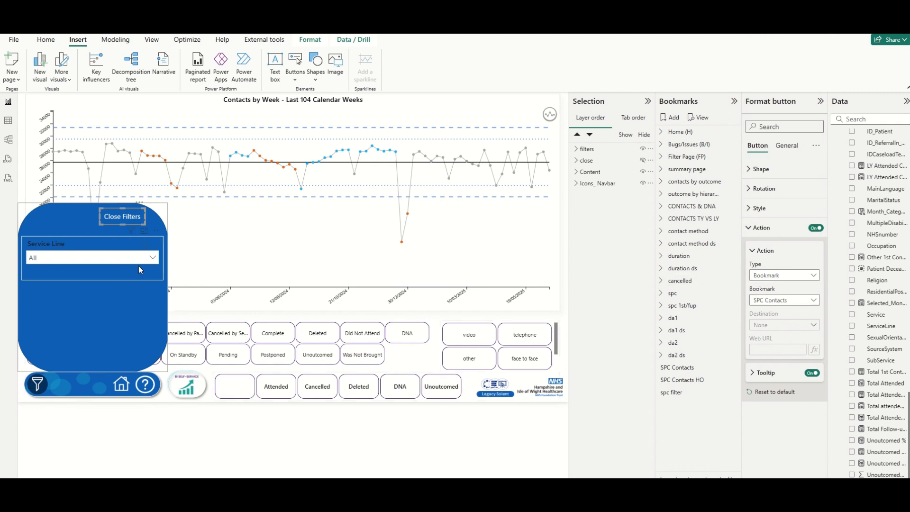
{"action": "left_click", "coordinate": [123, 219], "text": "ctrl"}
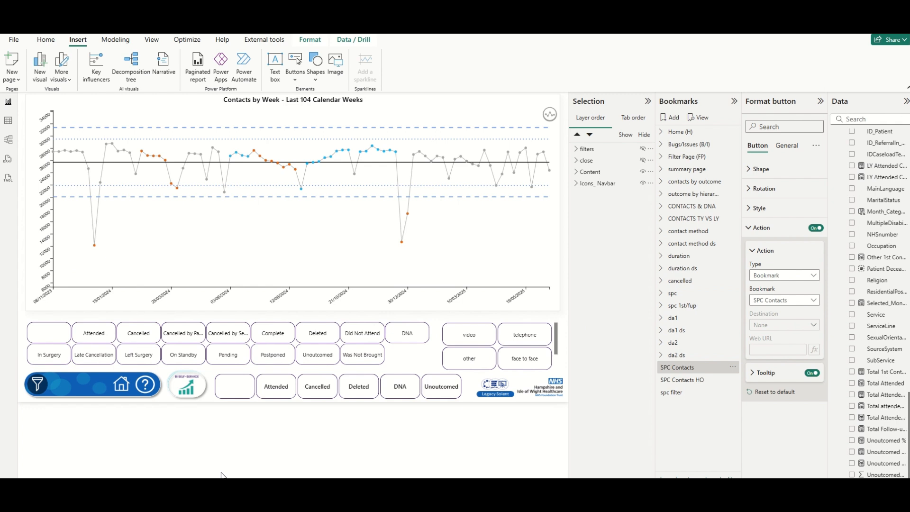
Link the navigation bar's filter icon to the spc filter bookmark and test that it opens the panel.
{"action": "left_click", "coordinate": [38, 391]}
{"action": "left_click", "coordinate": [38, 391]}
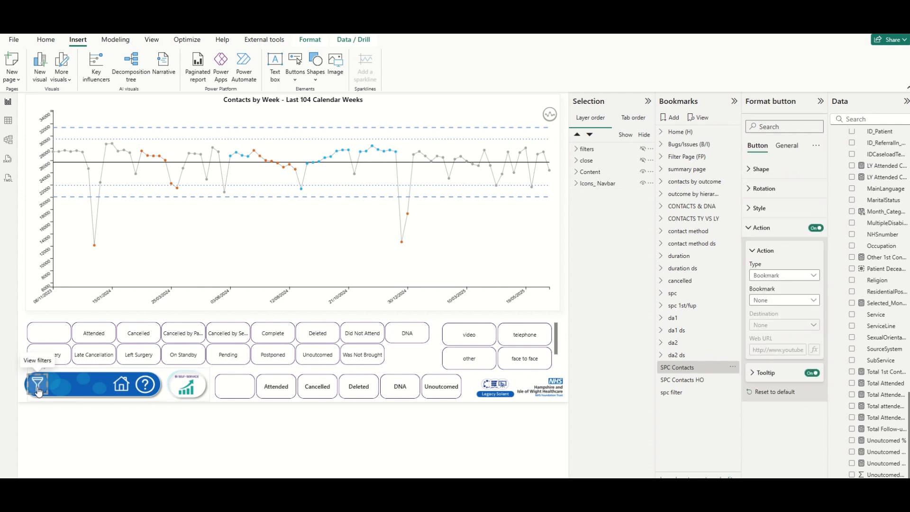
{"action": "left_click", "coordinate": [802, 300]}
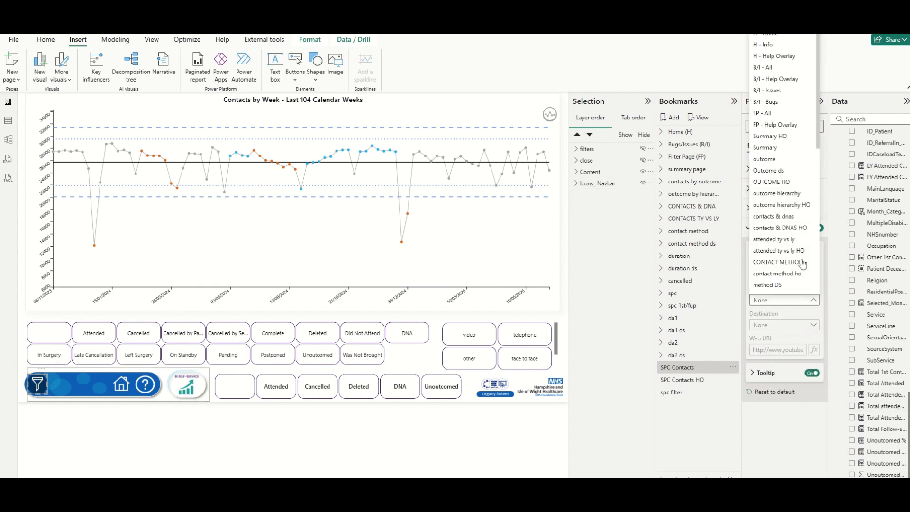
{"action": "scroll", "coordinate": [802, 264], "scroll_direction": "down", "scroll_amount": 6}
{"action": "left_click", "coordinate": [778, 289]}
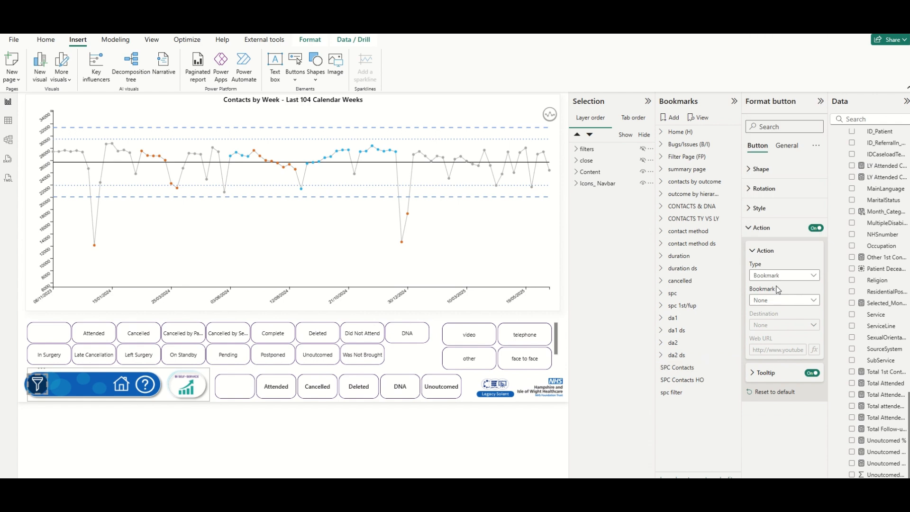
{"action": "left_click", "coordinate": [38, 388], "text": "ctrl"}
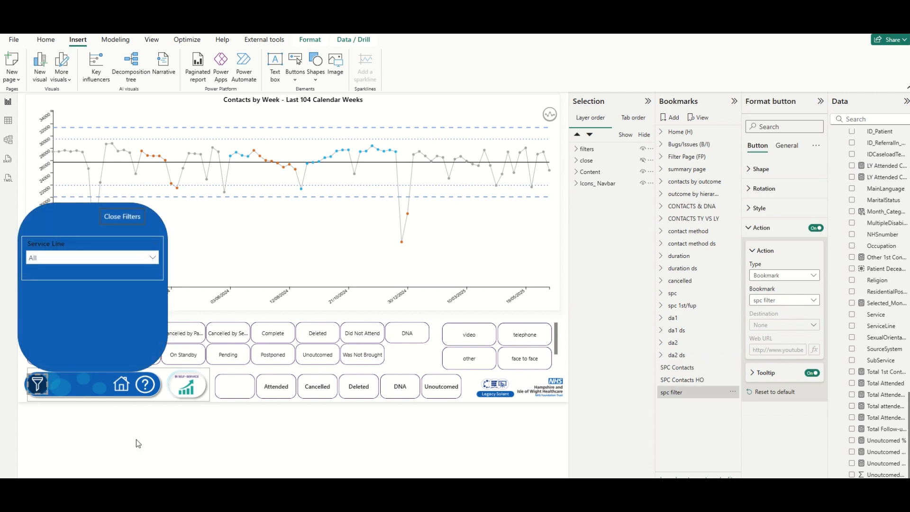